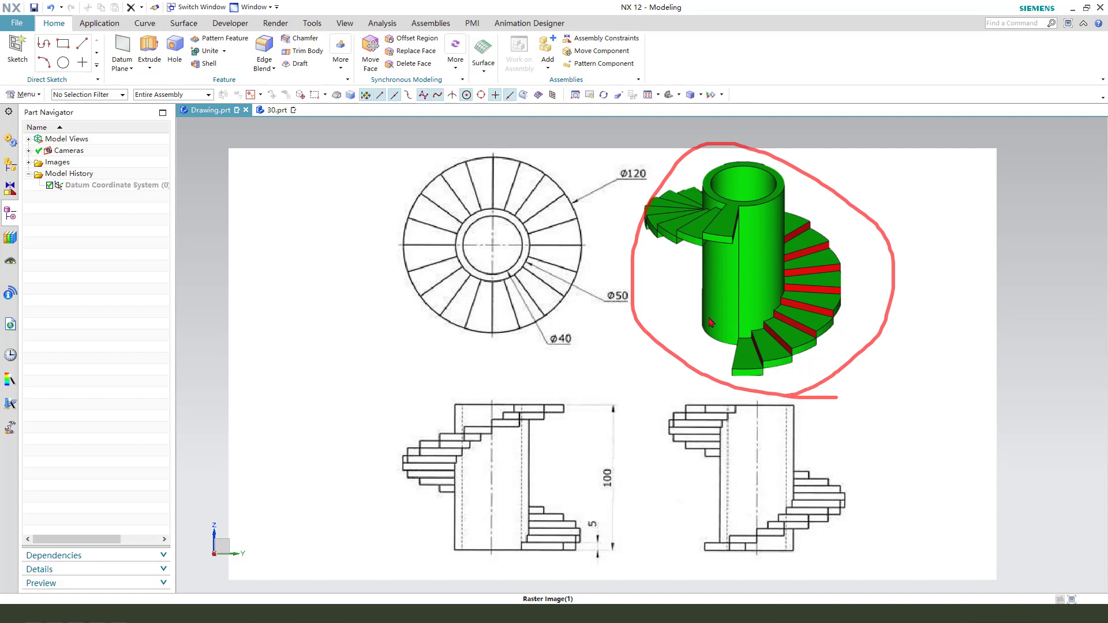
drag(693, 280, 721, 280)
drag(584, 20, 702, 30)
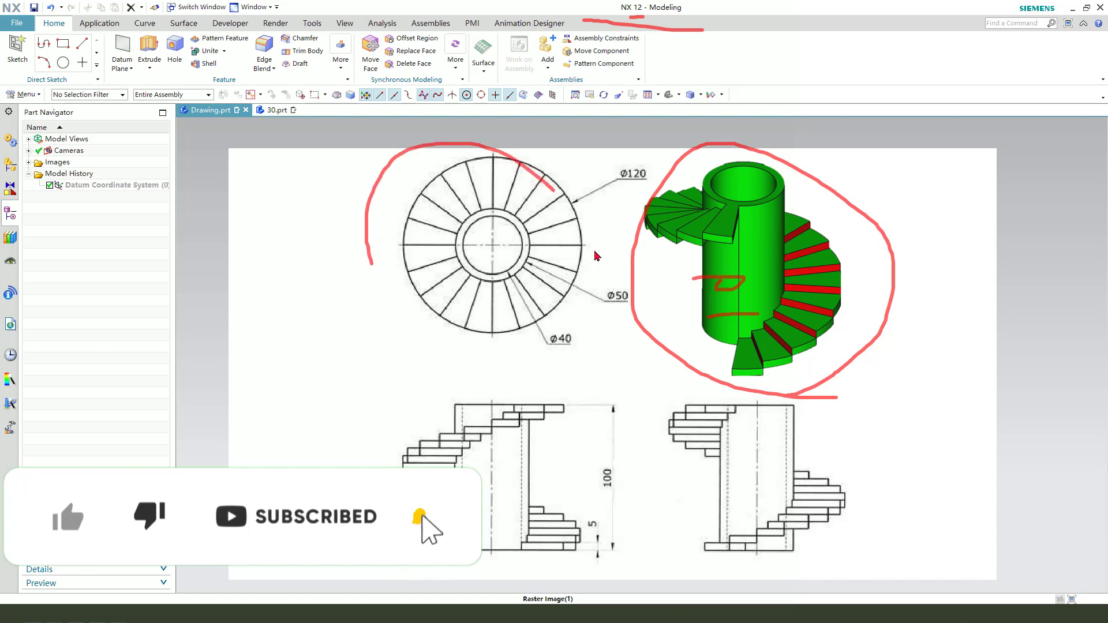
drag(531, 555, 463, 489)
drag(579, 468, 604, 485)
click(591, 501)
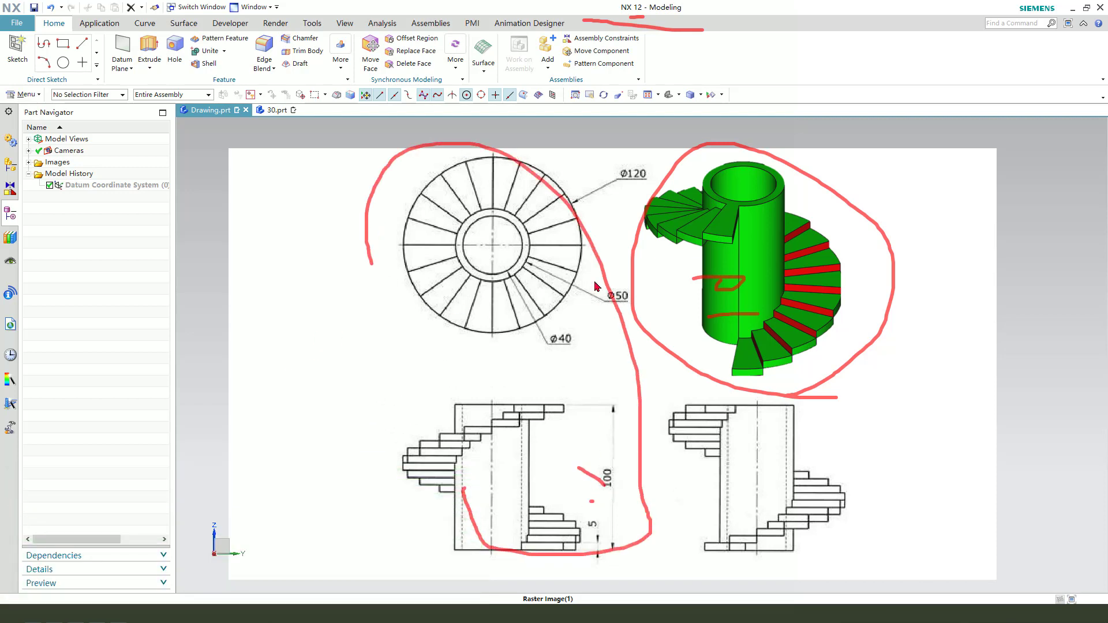
key(Escape)
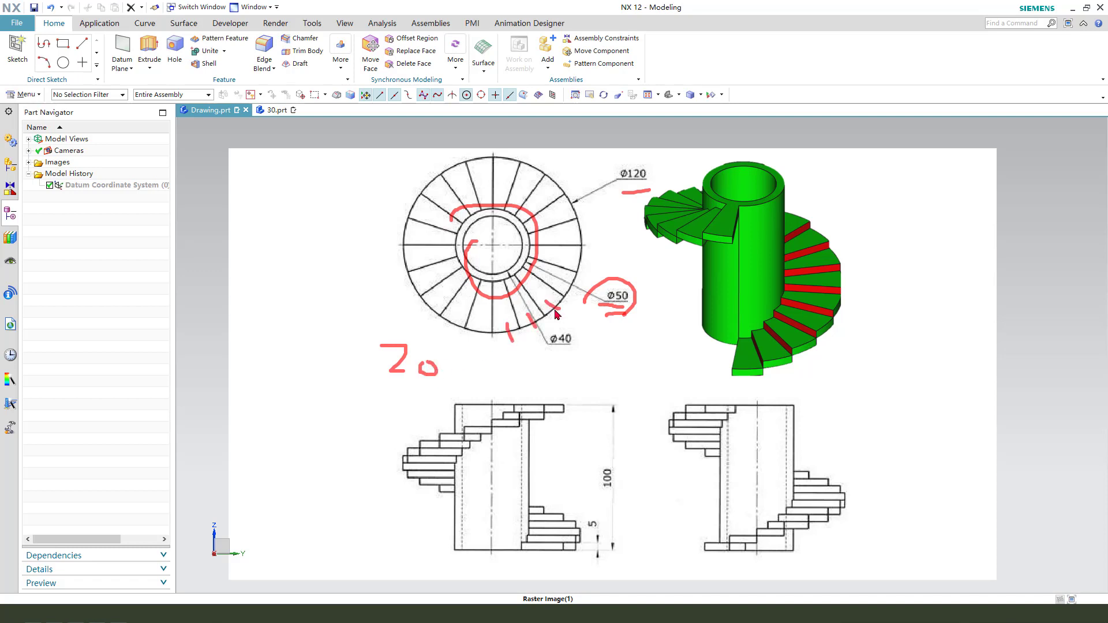
- Switch to the part 30.prt and start an Extrude section sketch on the horizontal XY datum plane
click(277, 111)
middle_drag(776, 310, 445, 386)
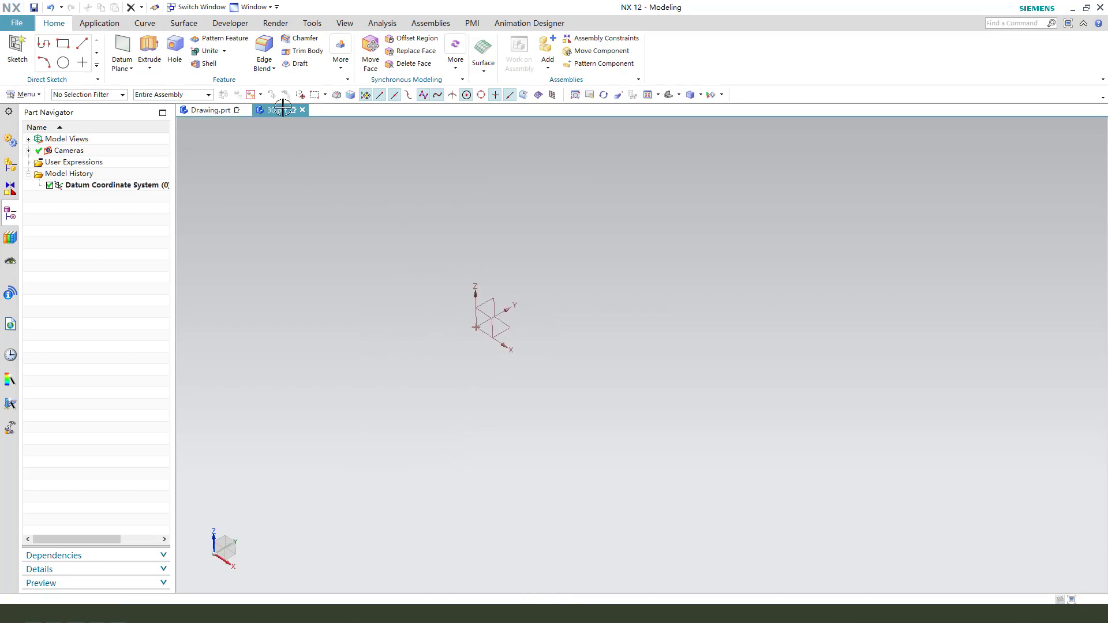
click(148, 50)
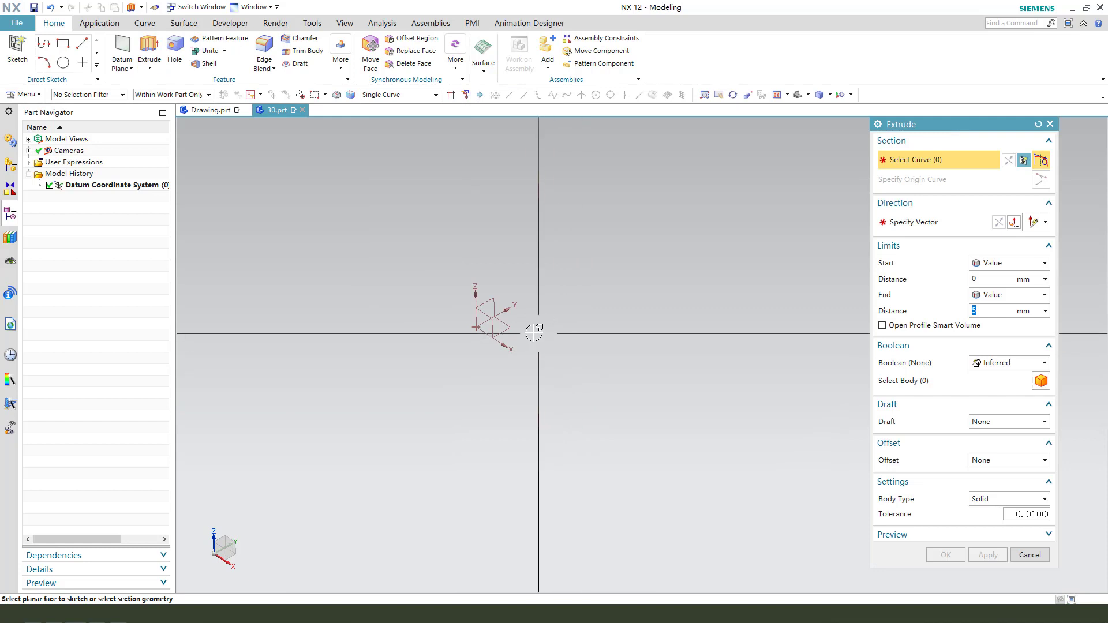
click(512, 319)
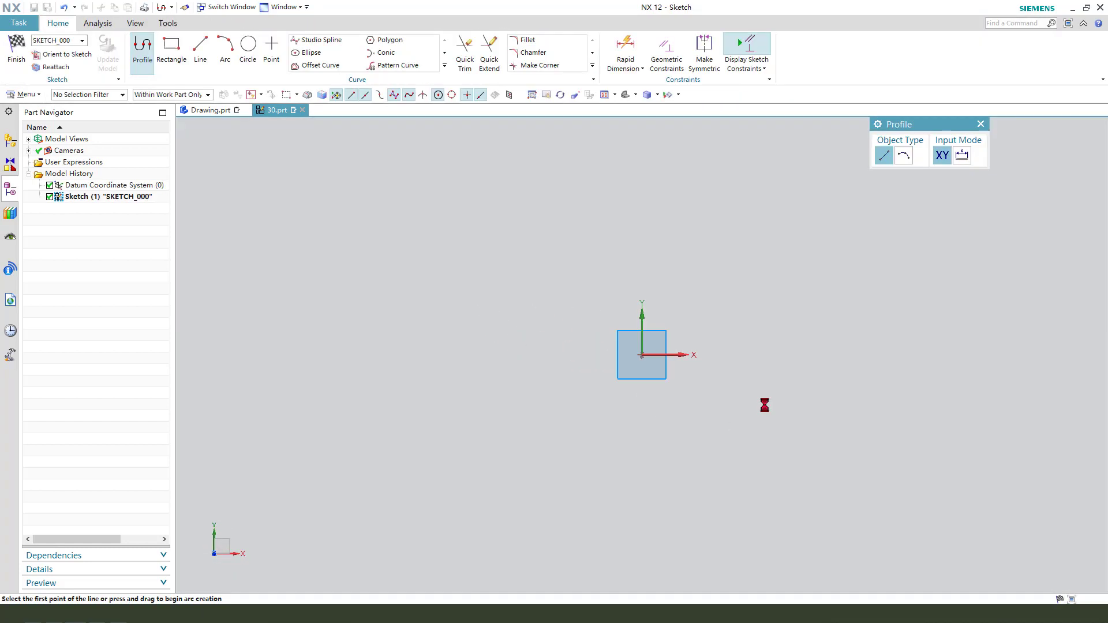
- Draw two concentric circles centred on the sketch origin, about 13 mm and 8.4 mm in diameter
click(247, 54)
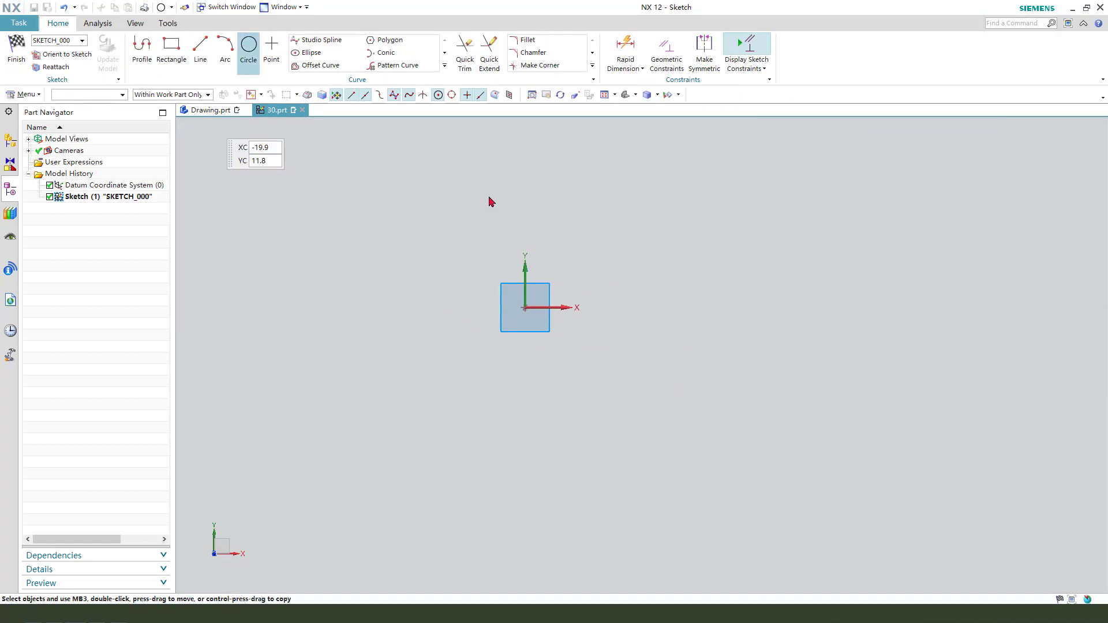
click(525, 307)
click(603, 372)
click(525, 307)
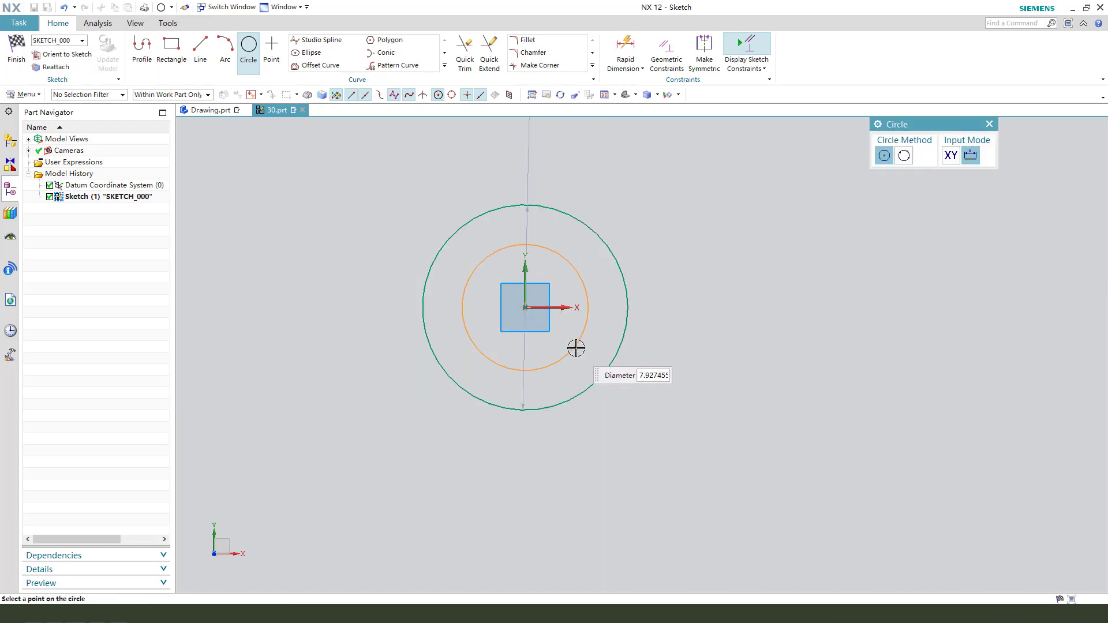
click(580, 346)
key(Escape)
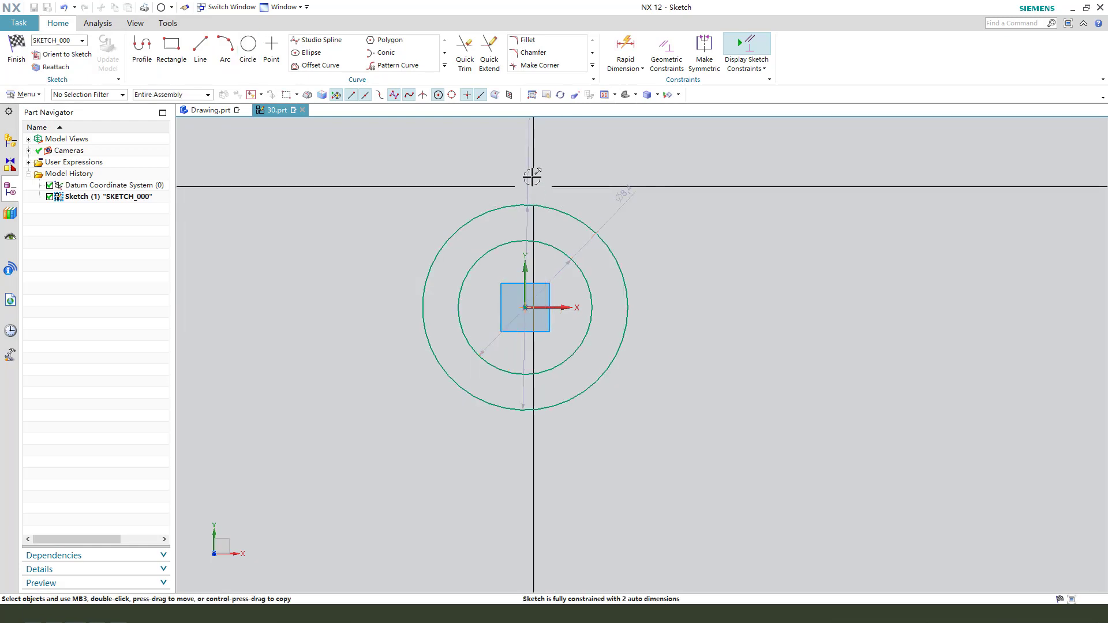
- Check the reference drawing Drawing.prt and set the inner circle's diameter to 40 mm
double_click(625, 193)
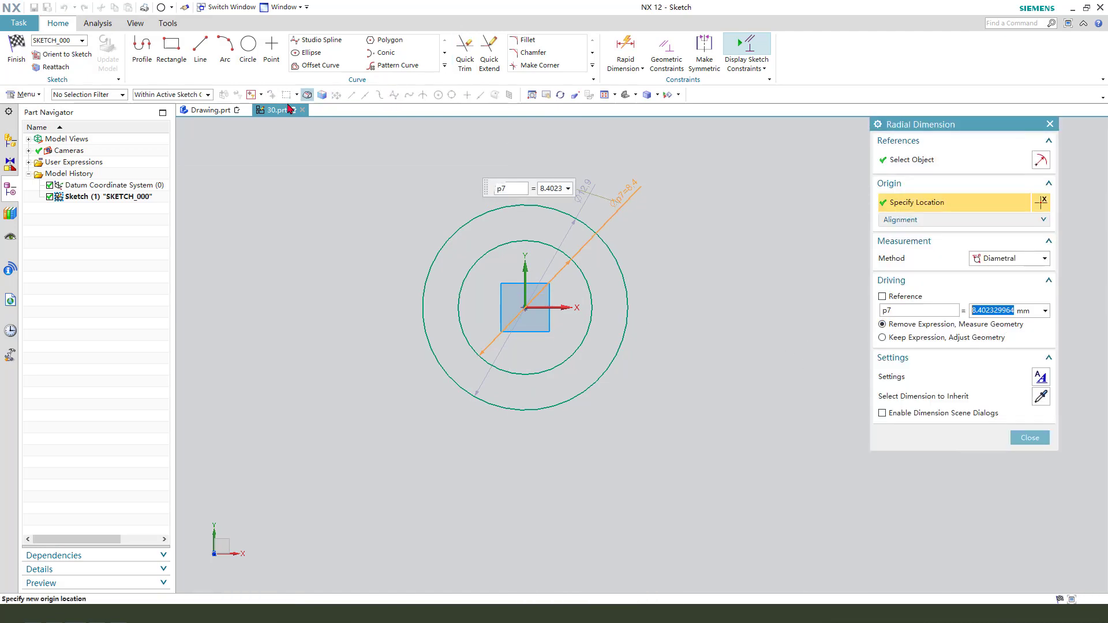
click(209, 109)
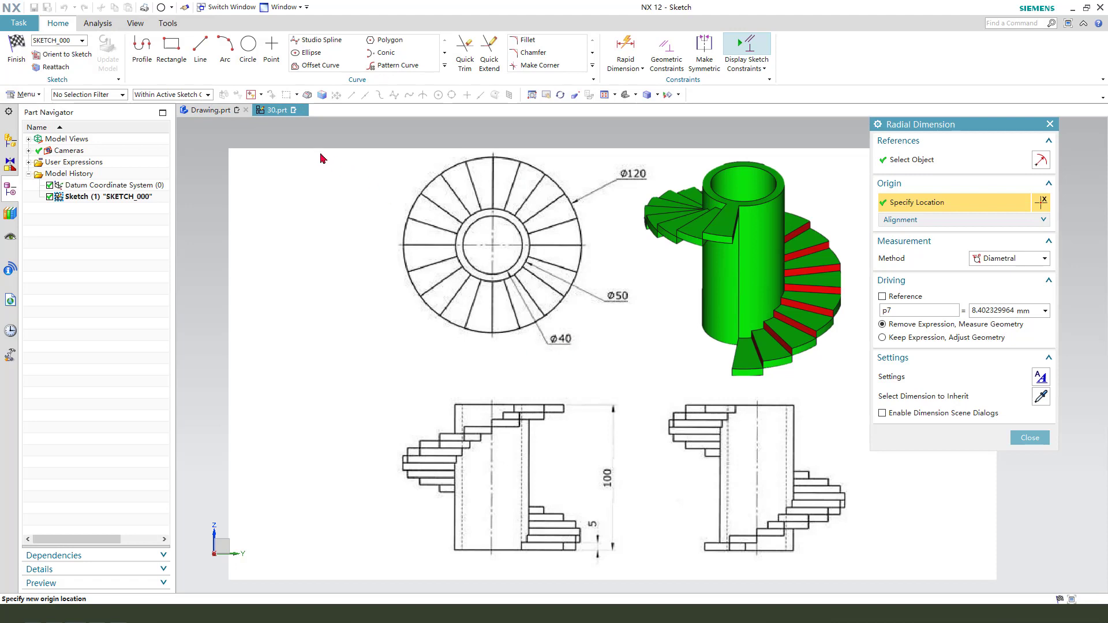
click(277, 110)
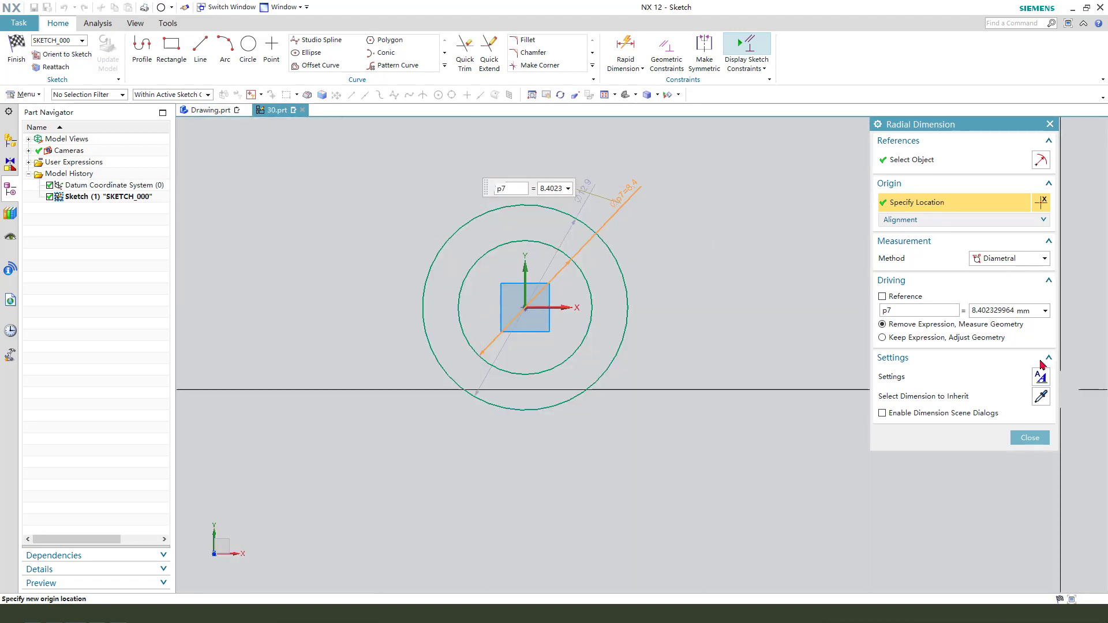
click(543, 189)
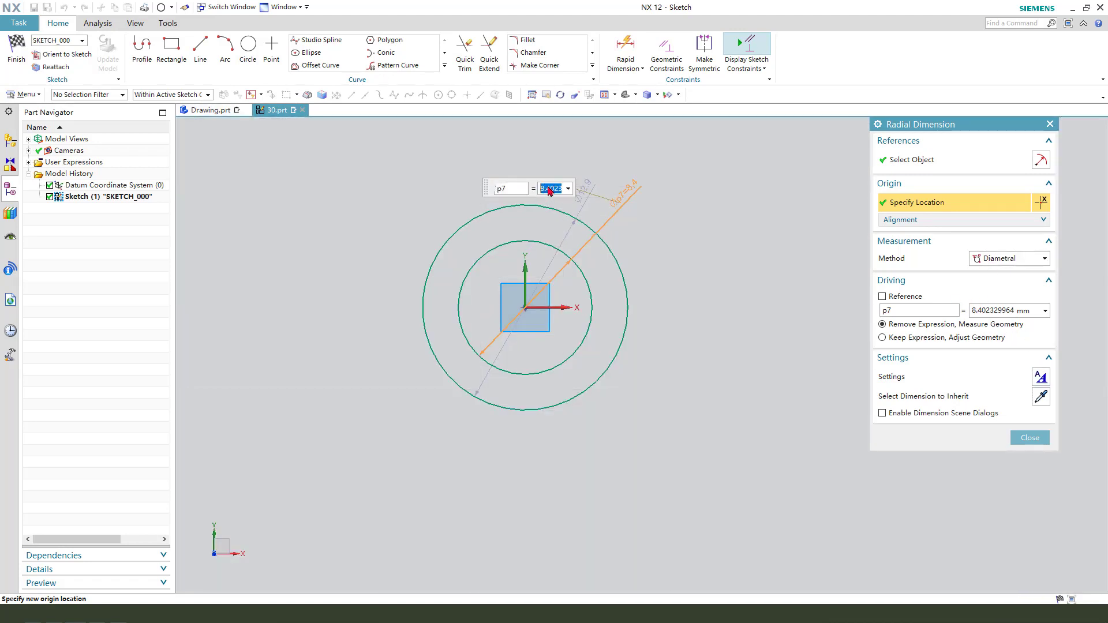
key(Return)
middle_click(523, 274)
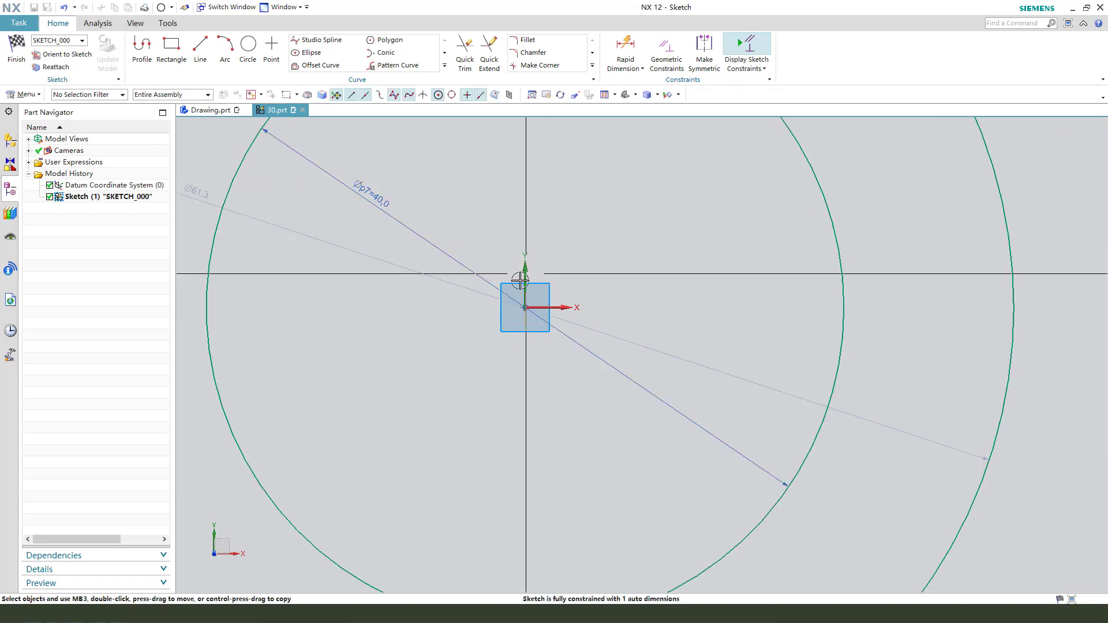
- Set the outer circle's diameter to 50 mm and reposition both diameter dimensions outside the circles
scroll(521, 278, down, 2)
double_click(823, 354)
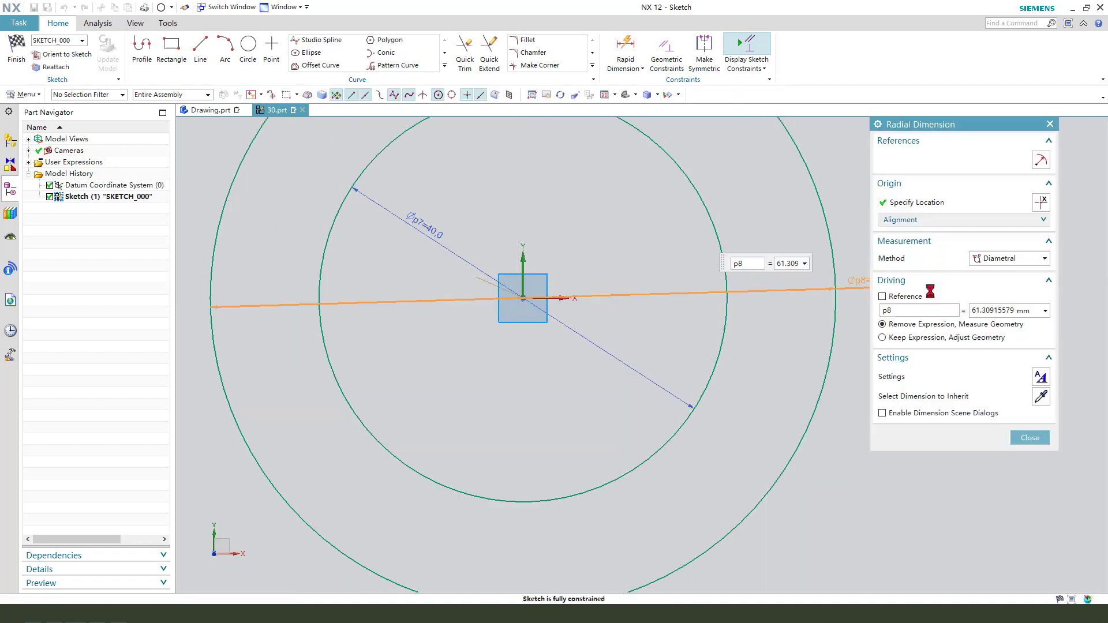
key(Return)
scroll(669, 357, down, 2)
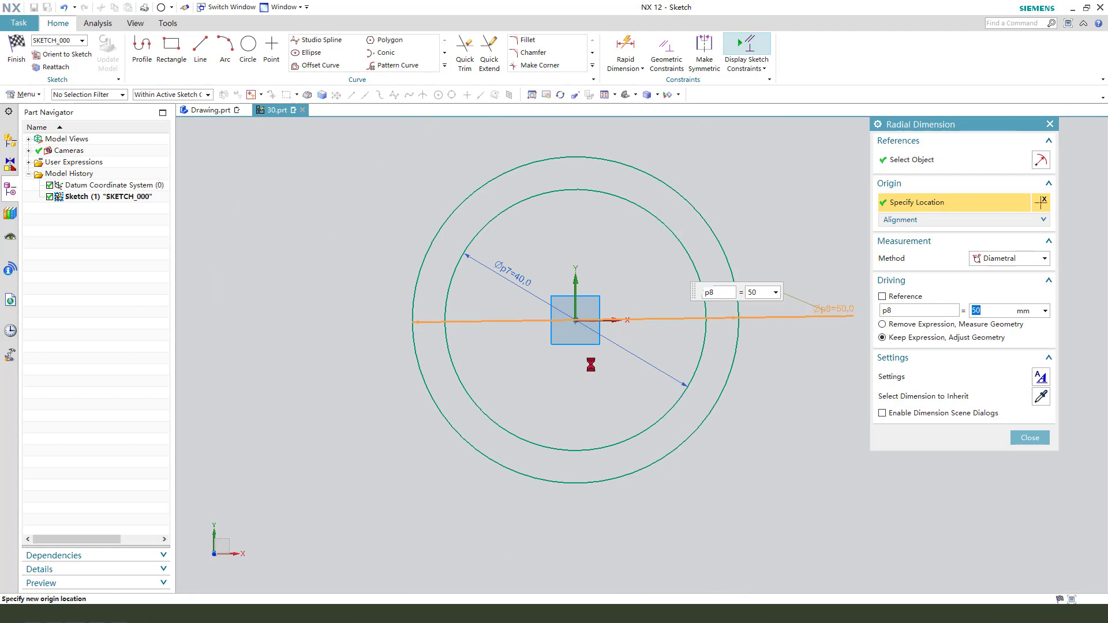
middle_click(591, 364)
drag(511, 272, 733, 222)
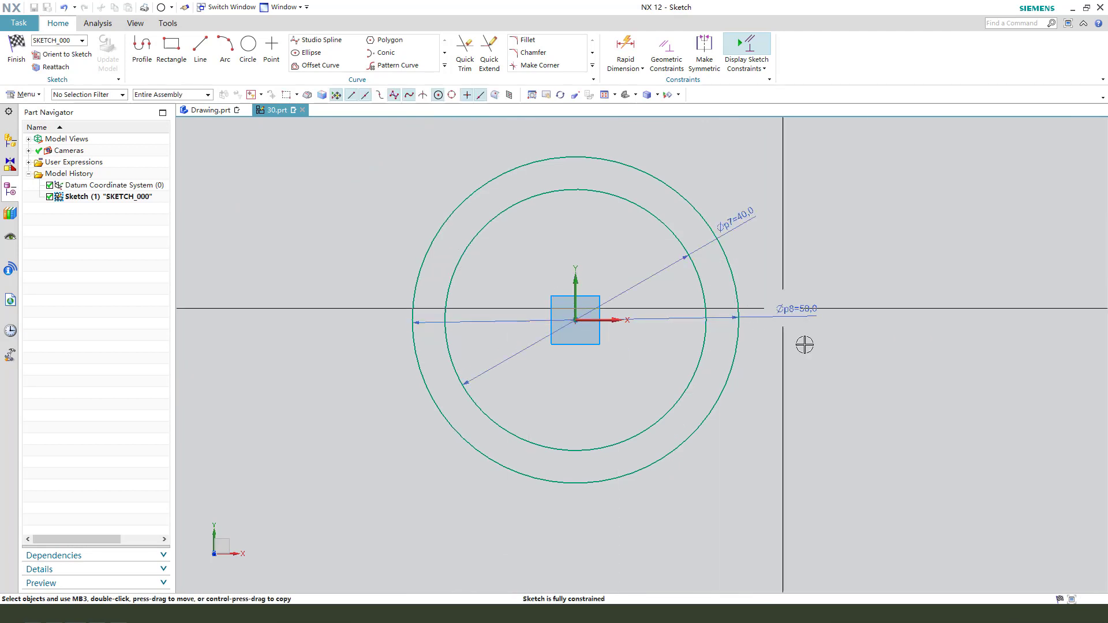
drag(796, 306, 773, 257)
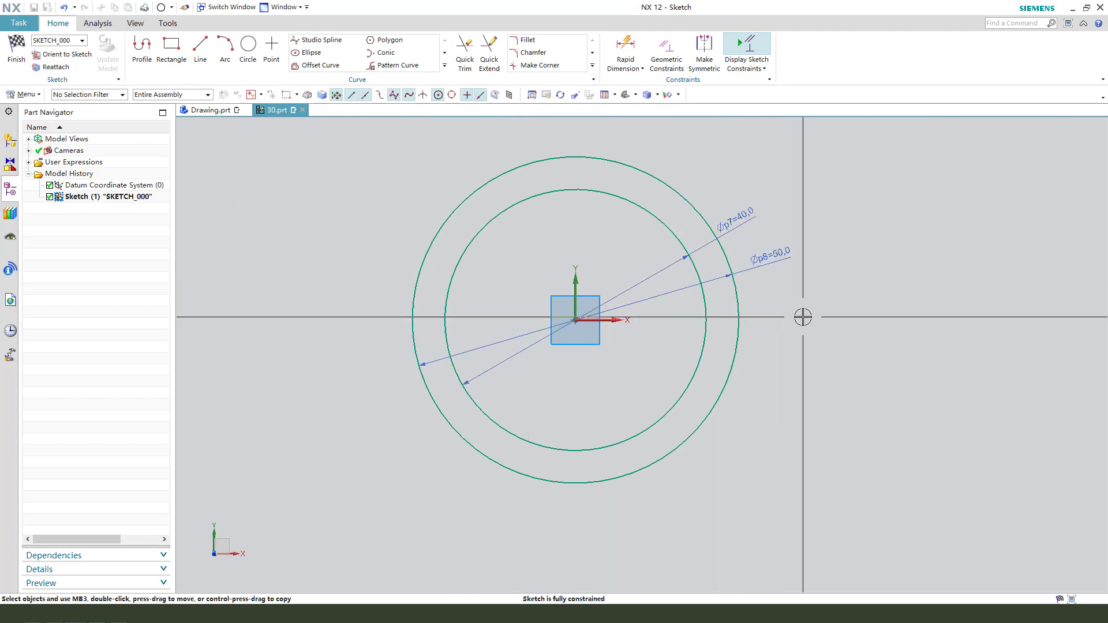
- Finish the sketch and extrude the ring profile 100 mm upward as the hollow column
click(19, 56)
key(x)
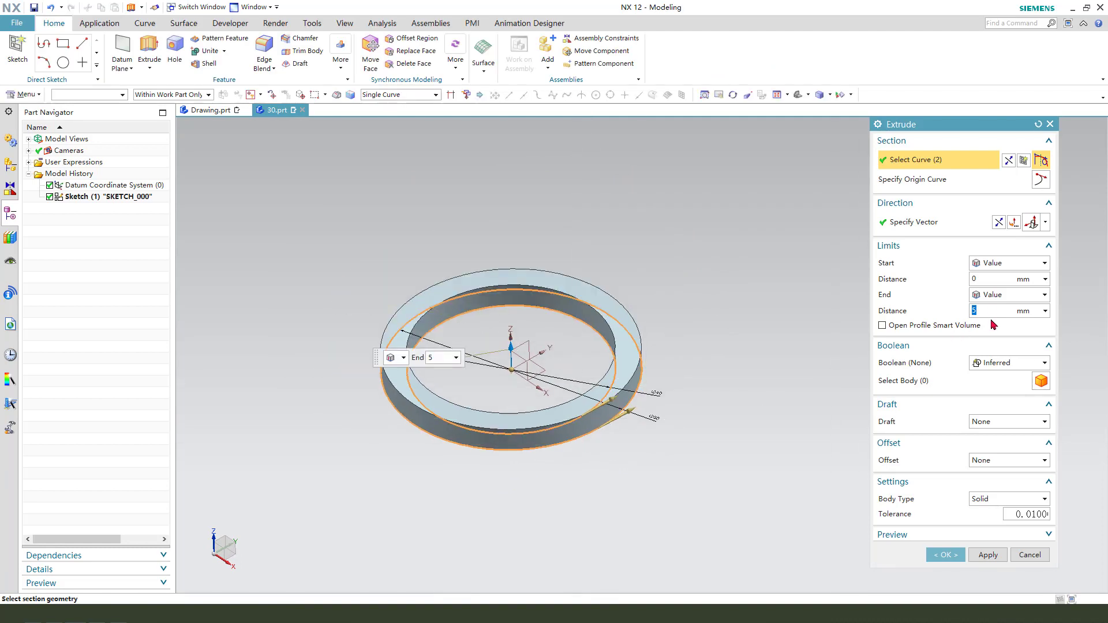
text(100)
key(Return)
scroll(622, 477, down, 4)
middle_click(737, 422)
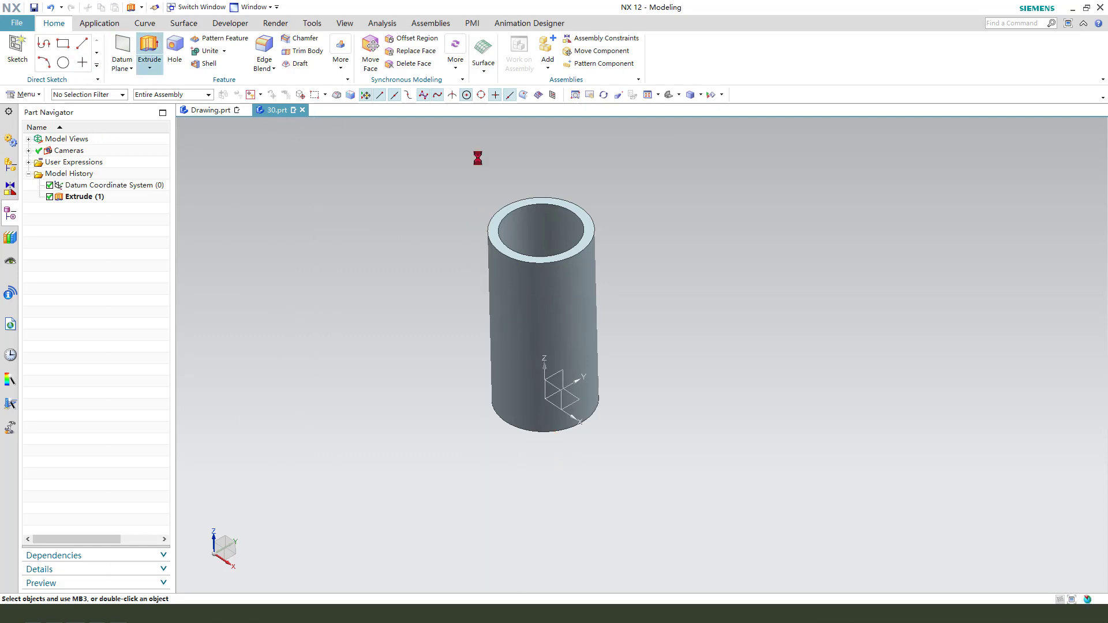
- Start an Extrude sketch on the XY plane and draw a horizontal line about 28.5 mm and a slanted line about 29.5 mm outward from the ring
click(577, 397)
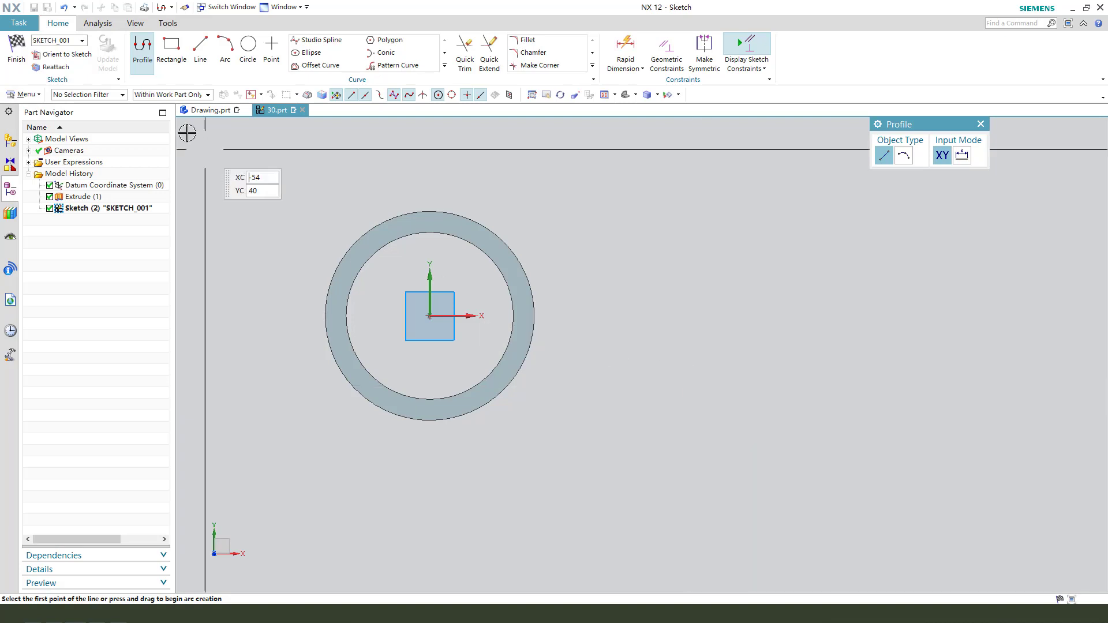
click(200, 51)
scroll(565, 312, up, 2)
click(506, 334)
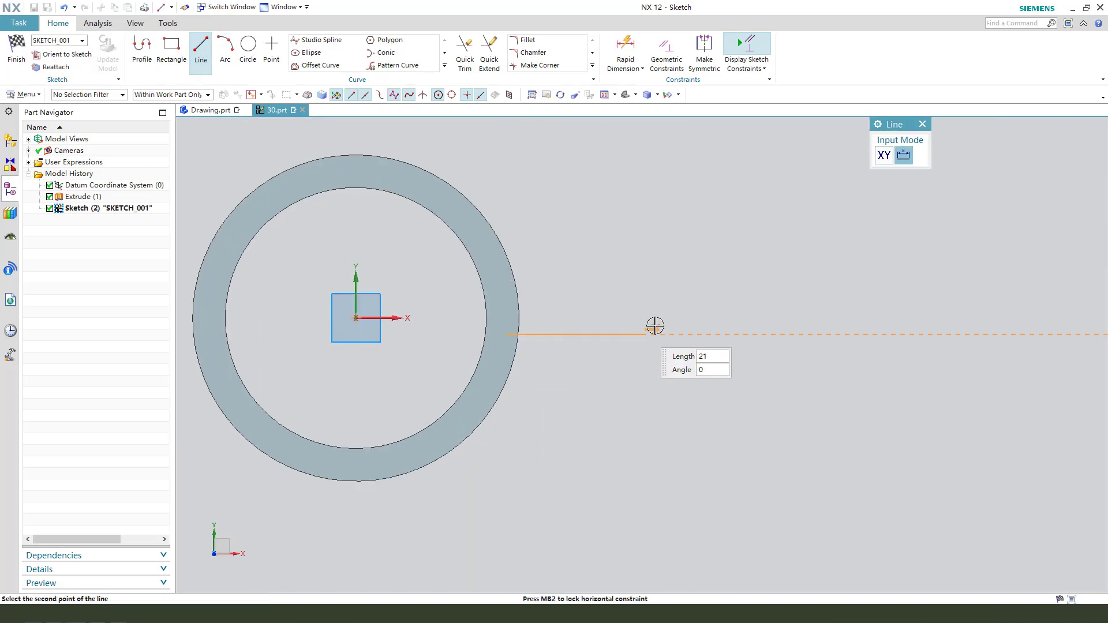
click(691, 335)
click(508, 277)
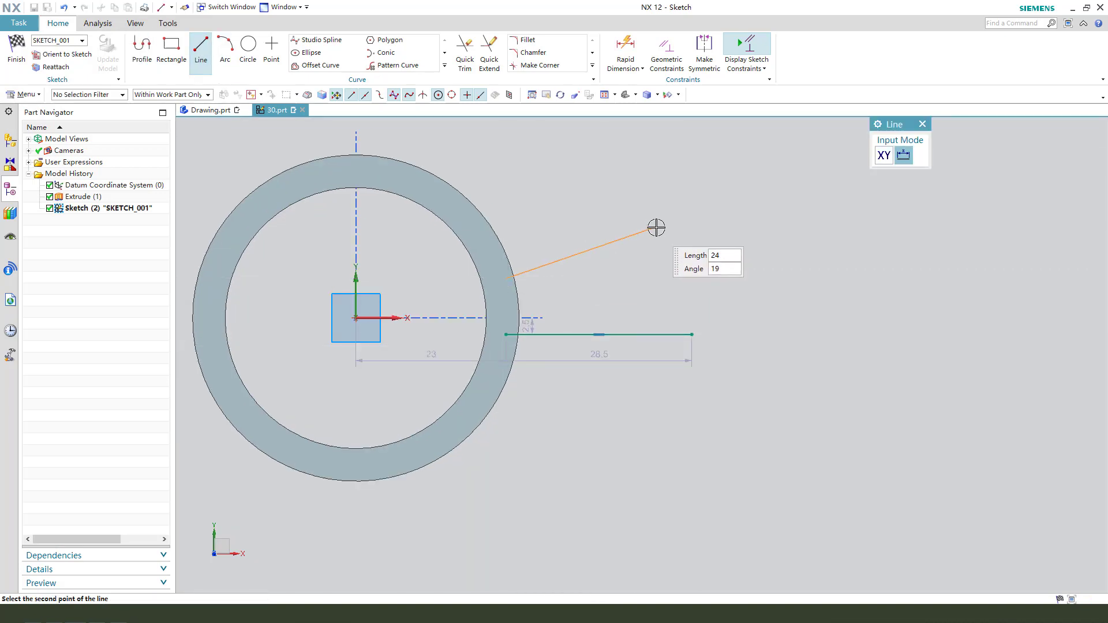
click(692, 230)
- Connect the outer ends of the two lines with a three-point arc of about 12.2 mm radius
click(226, 49)
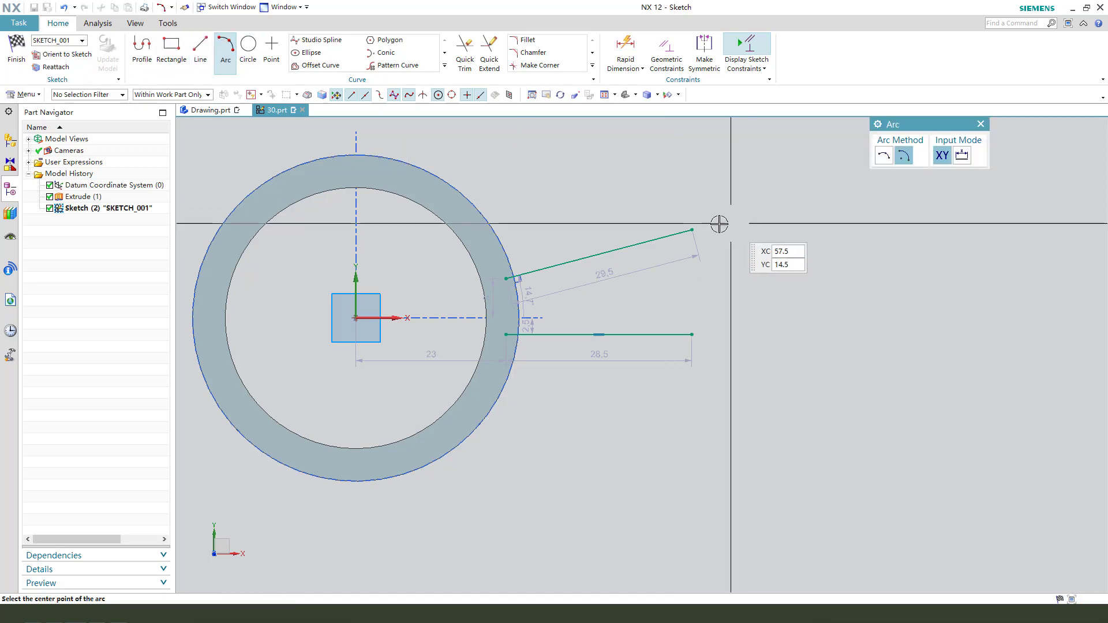
click(692, 230)
click(692, 335)
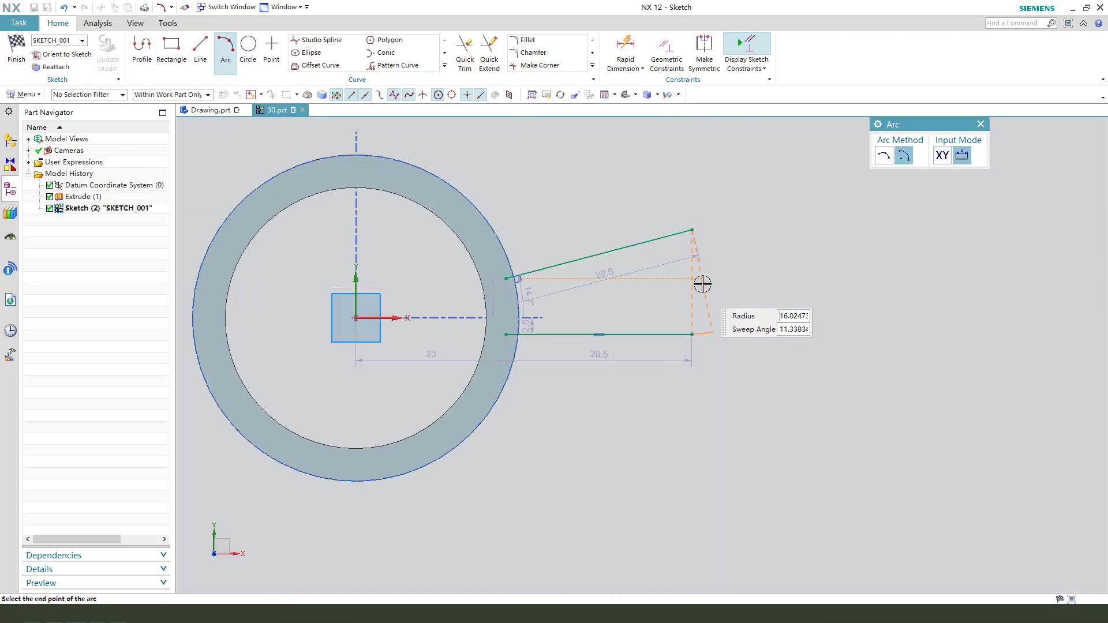
click(883, 156)
click(693, 335)
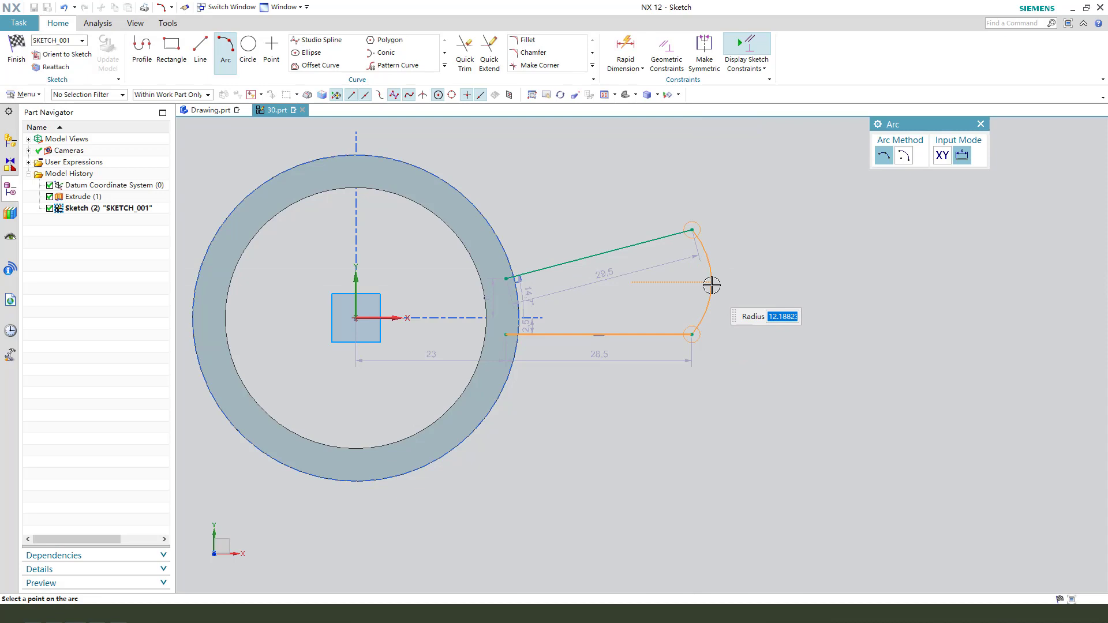
- Try joining the inner ends of the two lines with a three-point arc of about 4.4 mm radius, and undo it
click(506, 278)
click(507, 335)
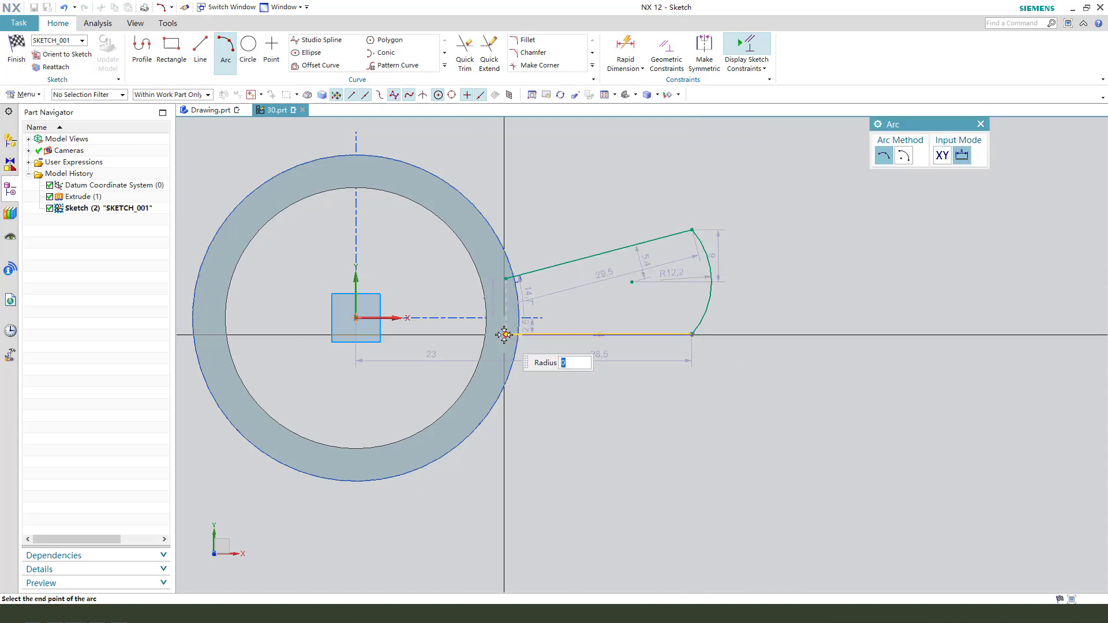
scroll(503, 312, up, 3)
click(582, 304)
key(Escape)
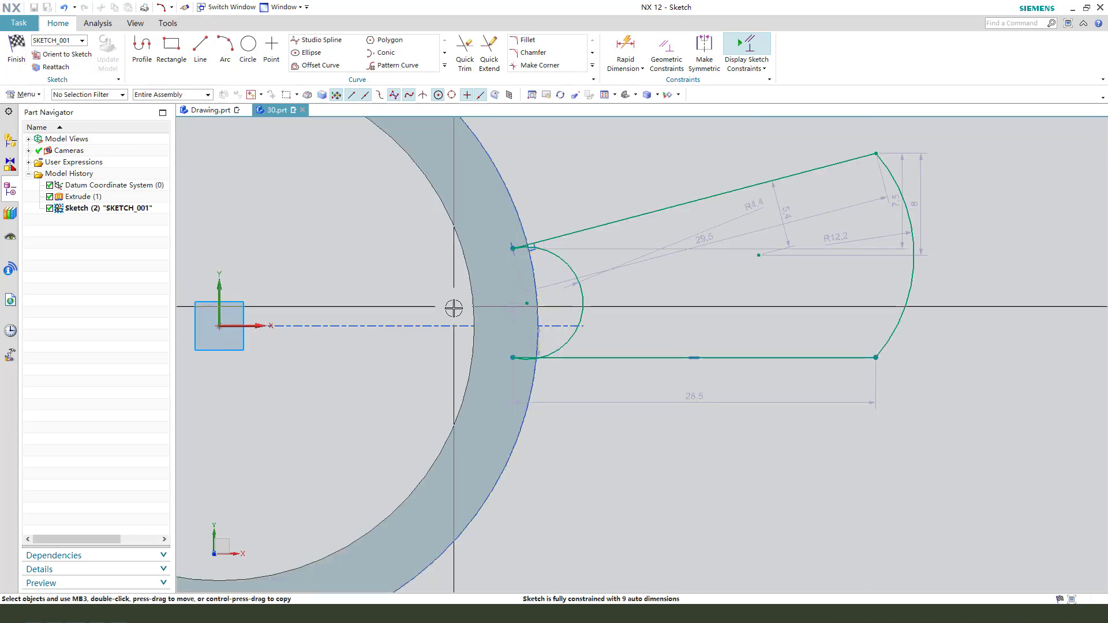
click(65, 8)
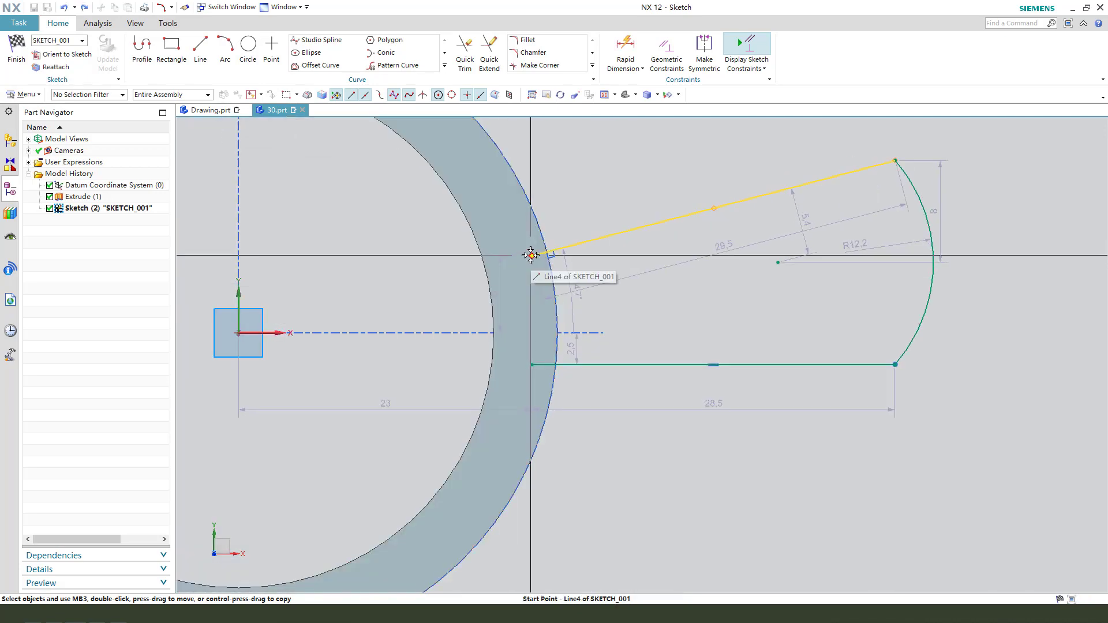
- Constrain the inner endpoints of the slanted and horizontal lines to lie on the column's outer circular edge
click(512, 249)
scroll(591, 349, down, 2)
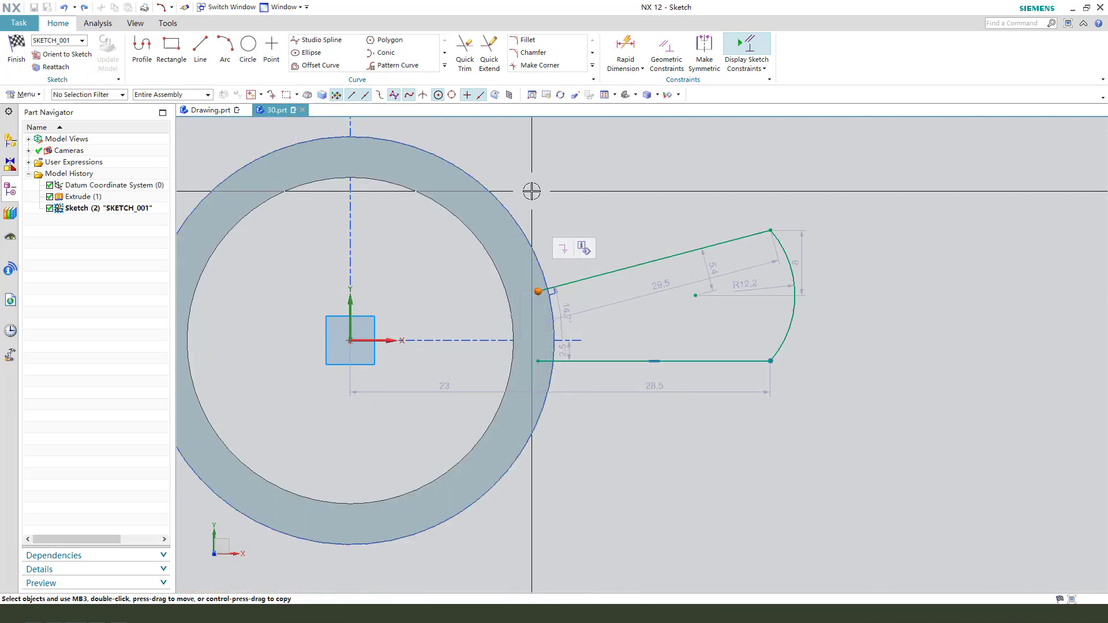
click(519, 228)
click(560, 199)
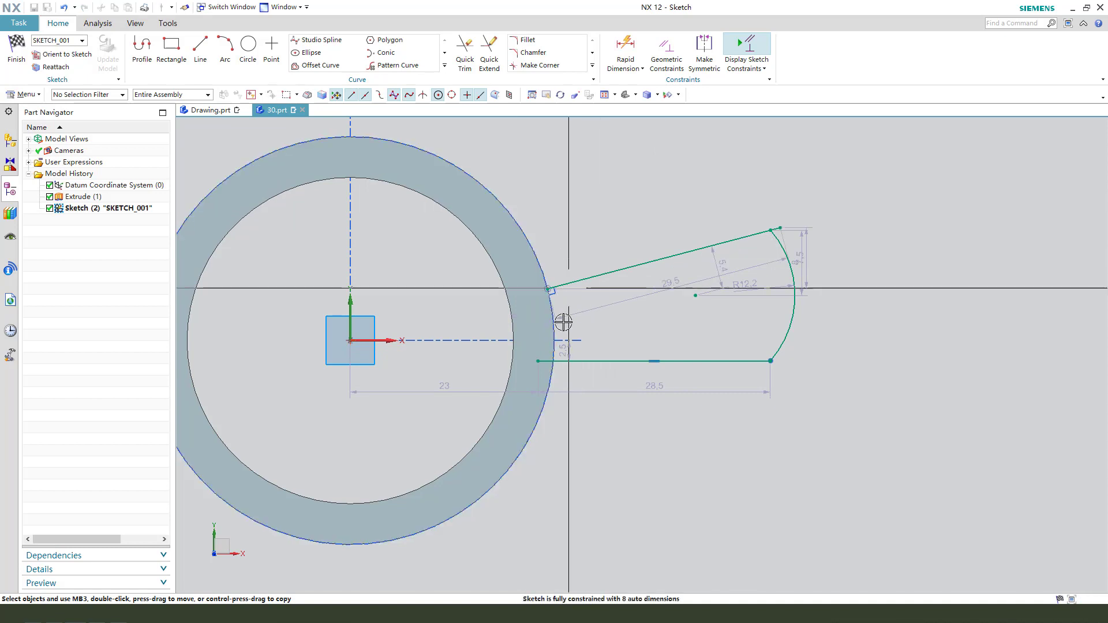
click(538, 361)
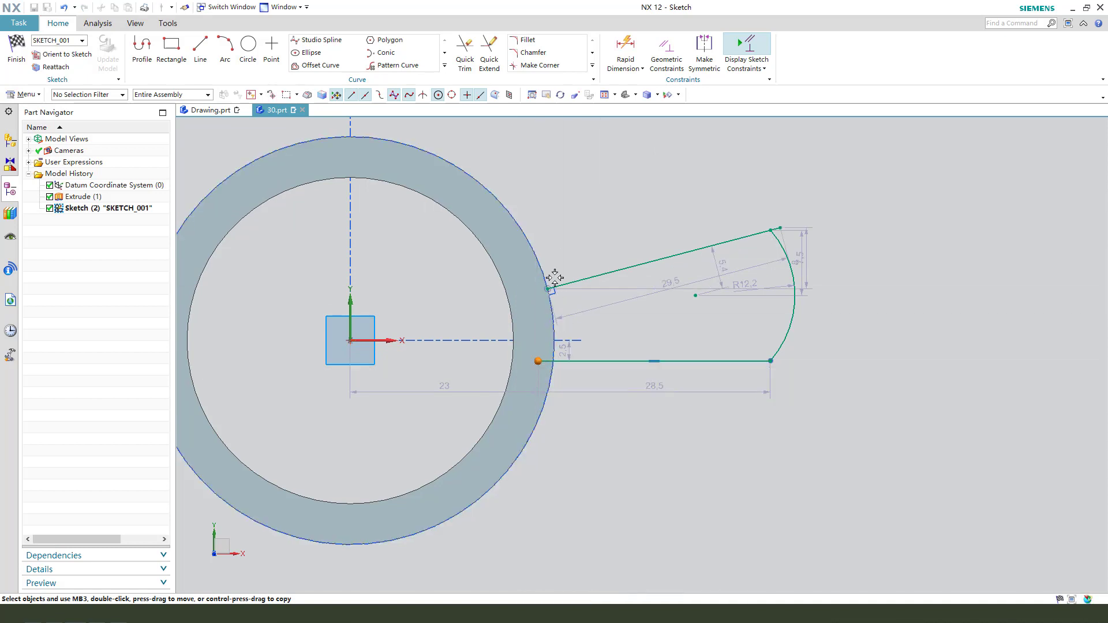
click(532, 235)
click(562, 217)
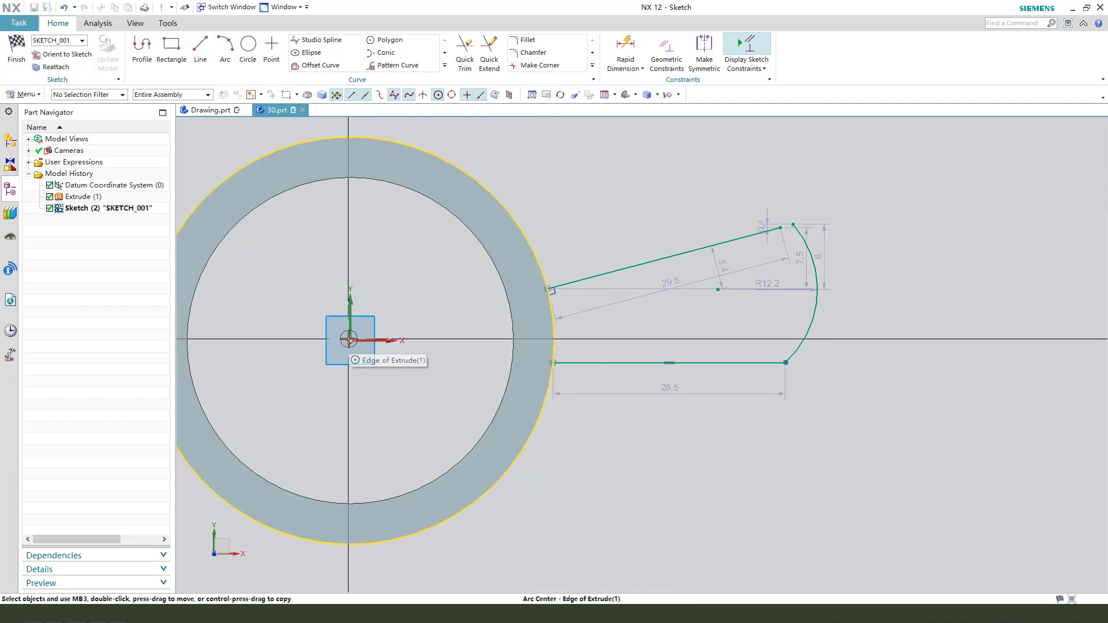
- Apply a Point on Curve constraint between the column's centre and the slanted line so the line points at the centre
click(640, 263)
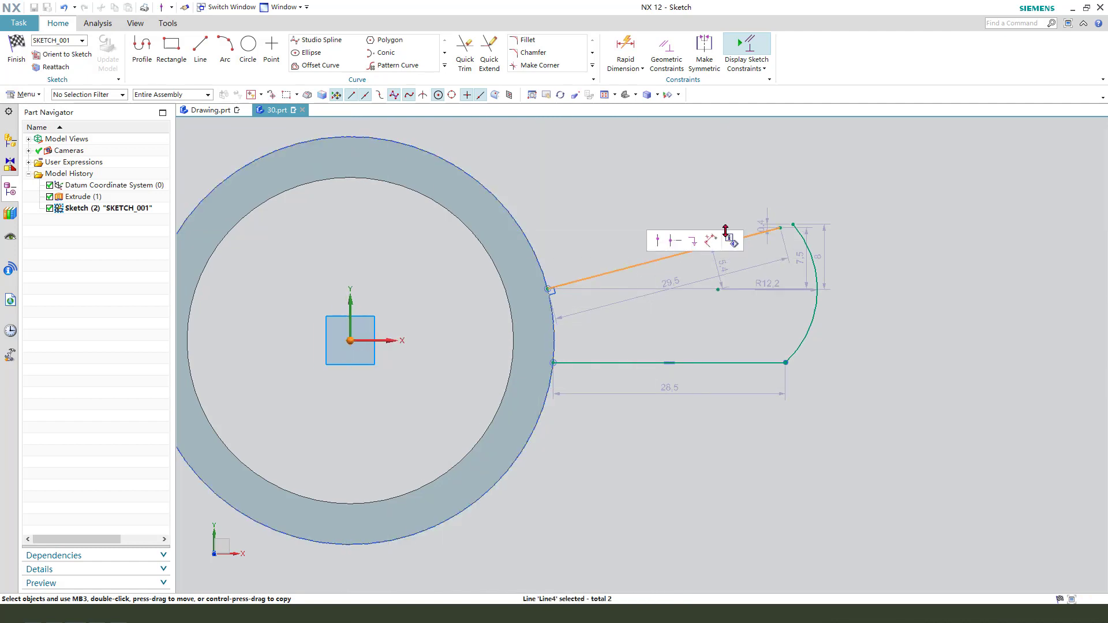
click(658, 241)
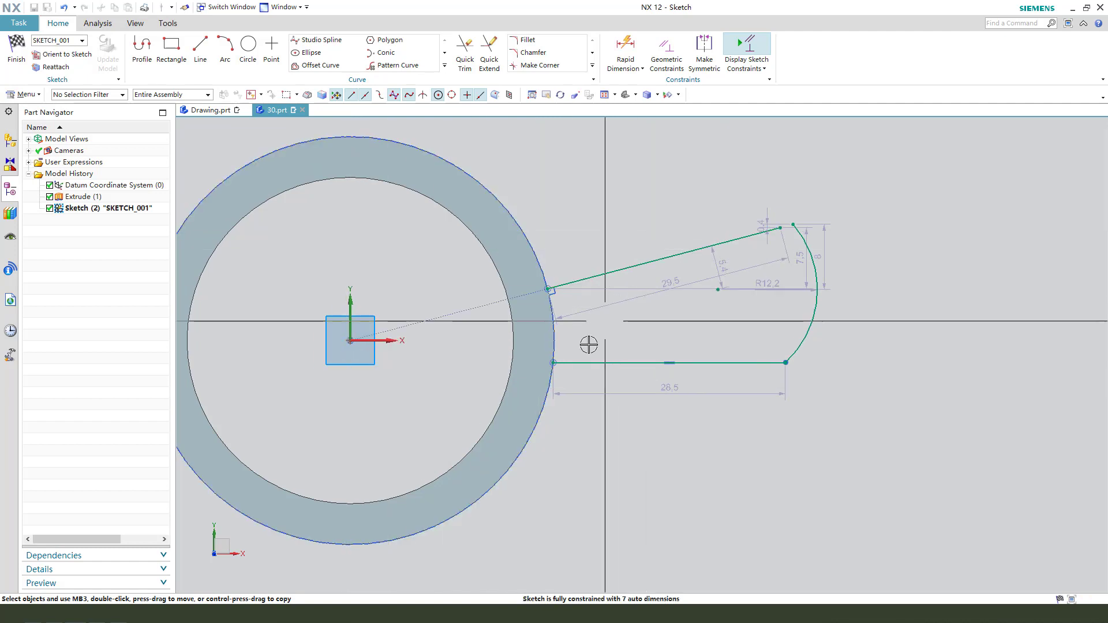
- Apply a Point on Curve constraint between the column's centre and the horizontal line so the line points at the centre
click(355, 340)
click(641, 362)
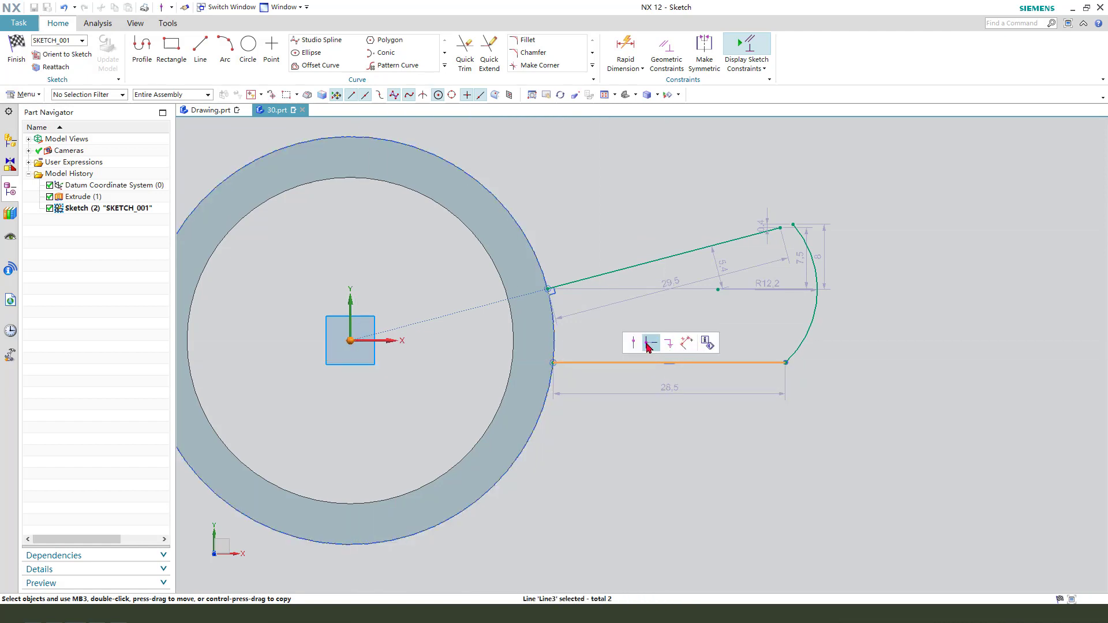
scroll(793, 226, up, 1)
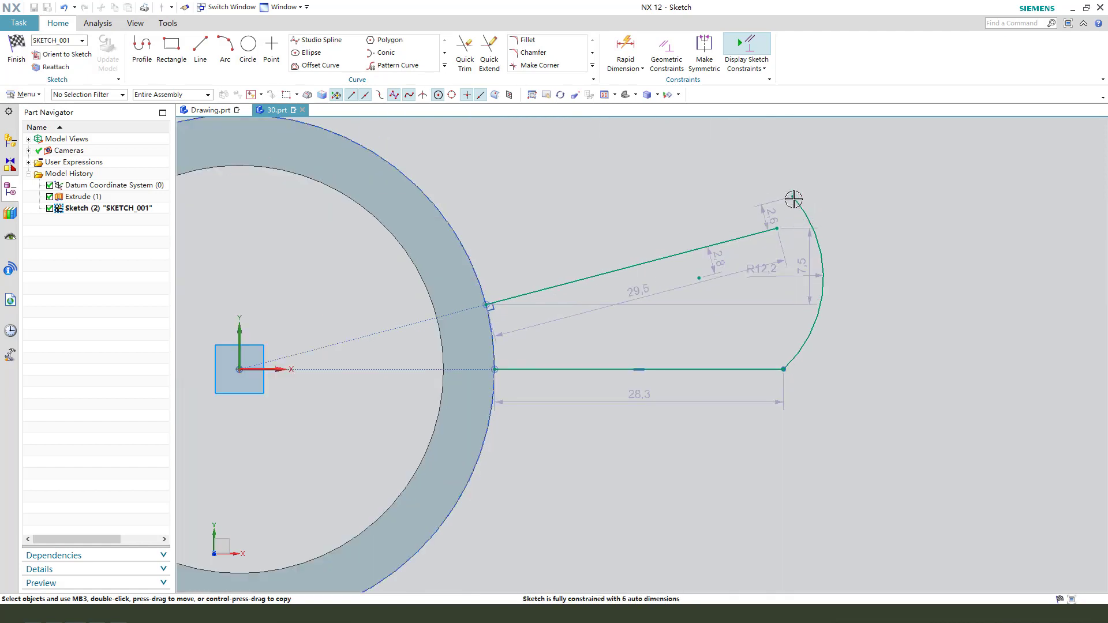
- Make the outer arc's free upper endpoint coincident with the outer end of the slanted line
click(793, 196)
click(783, 226)
click(797, 210)
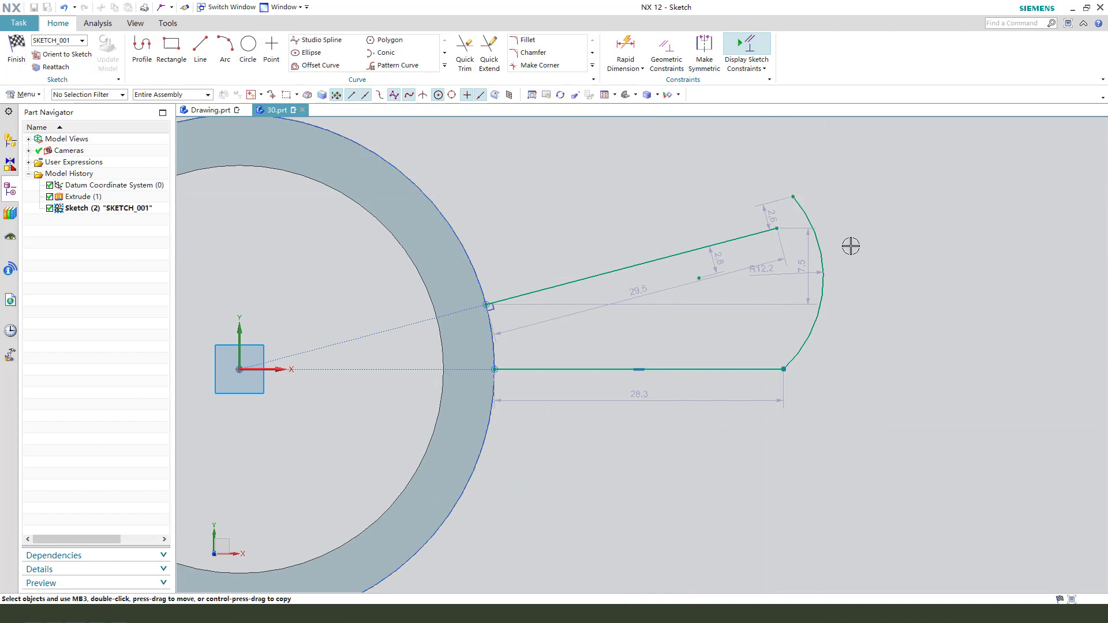
scroll(715, 278, down, 2)
scroll(620, 356, up, 1)
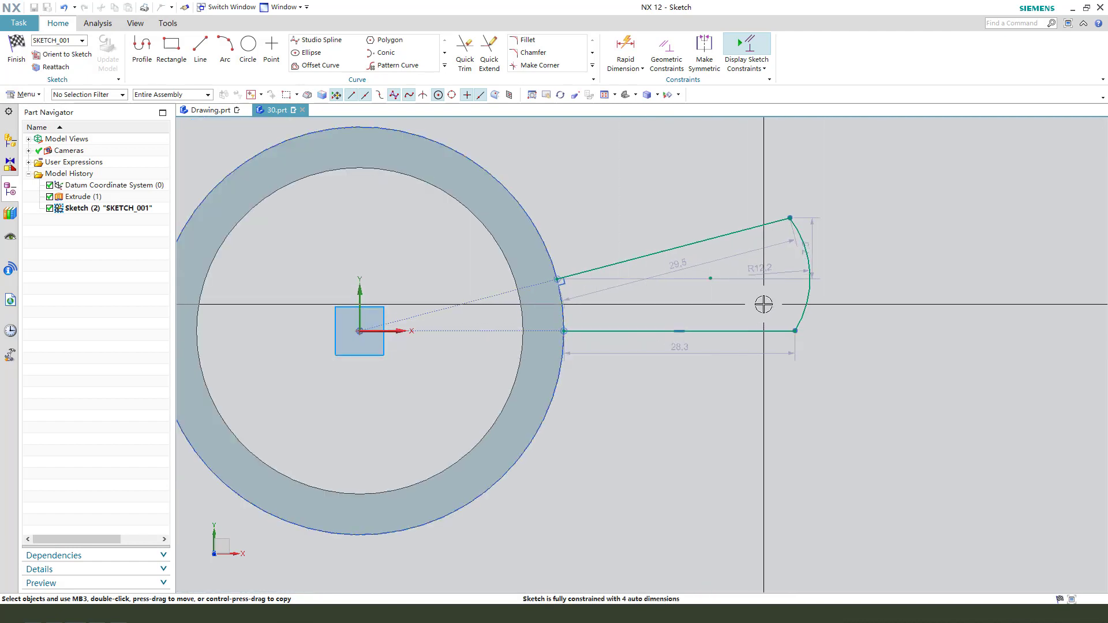
- Add an angular dimension of 18° between the slanted line and the horizontal line
click(625, 51)
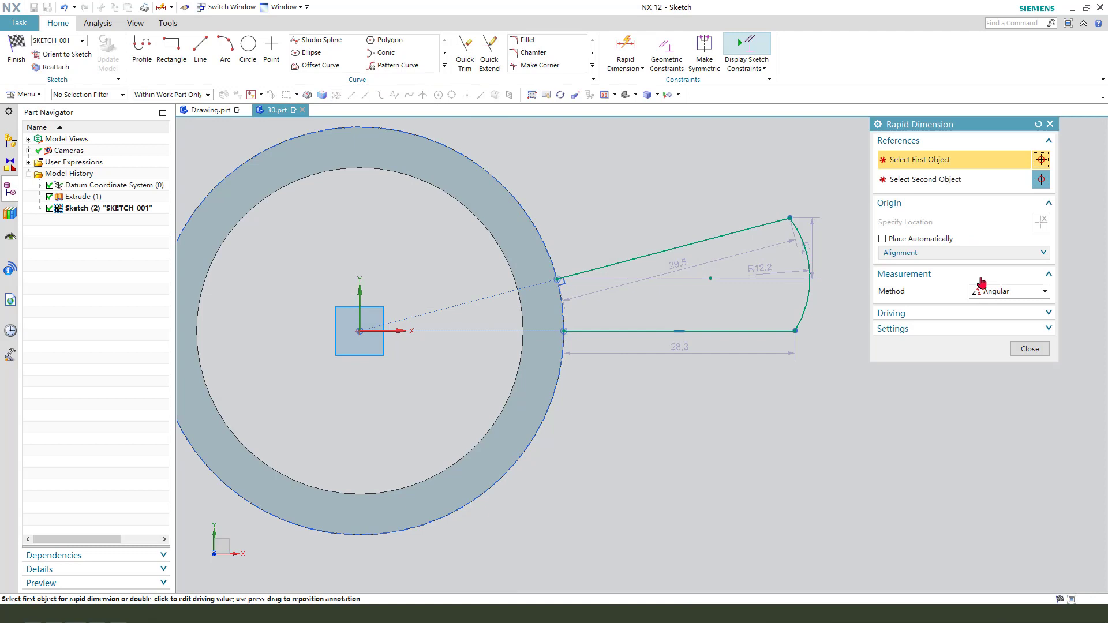
click(672, 249)
click(730, 327)
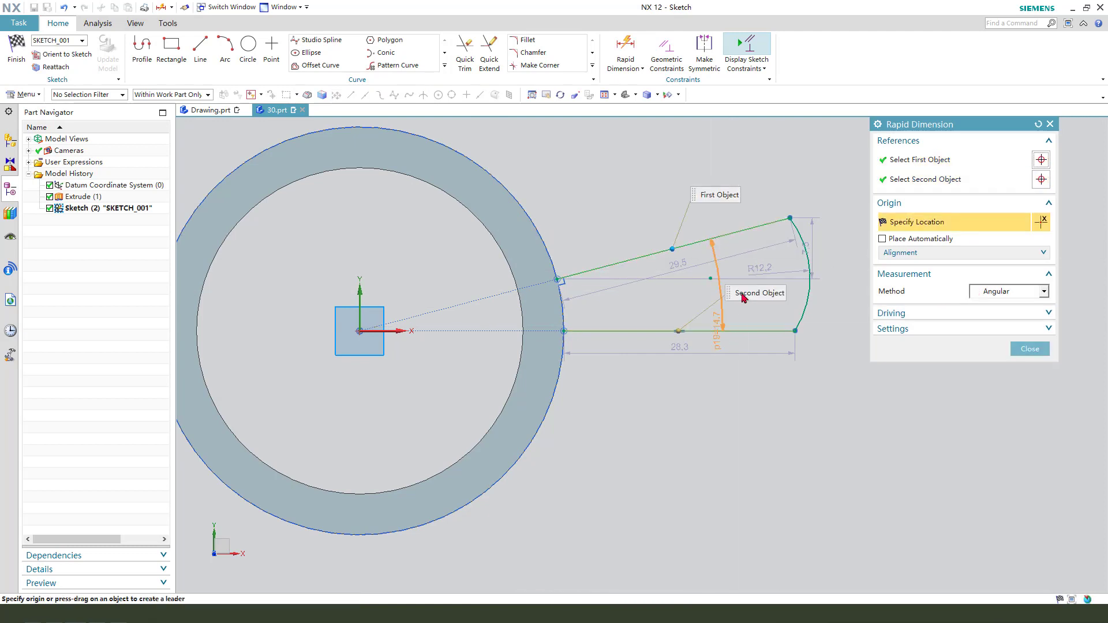
click(672, 295)
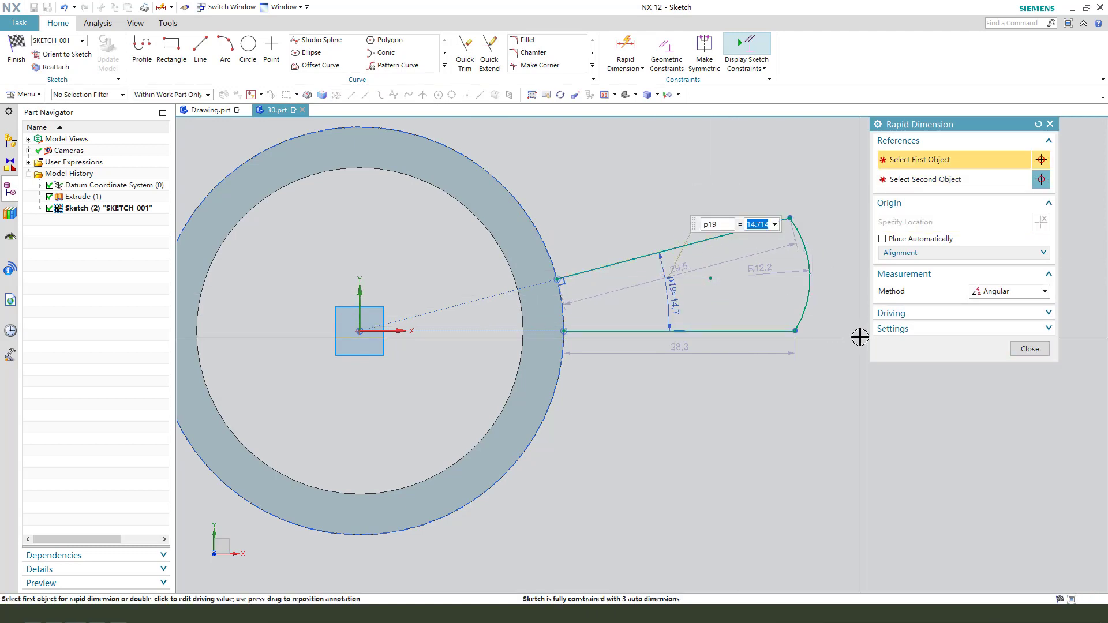
key(Return)
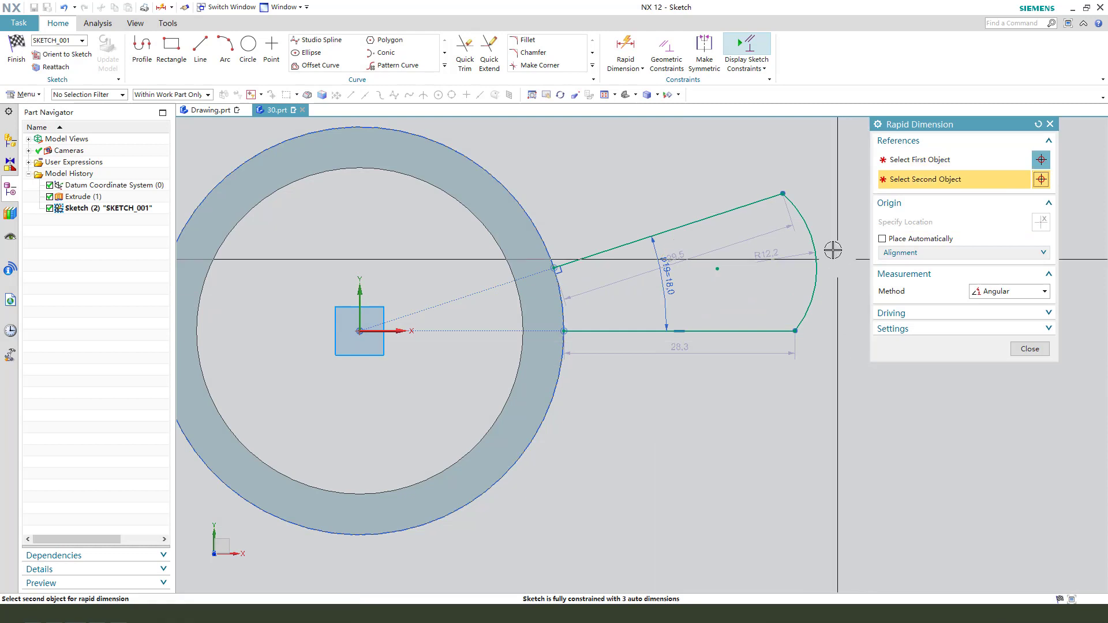
click(1030, 351)
- Make the outer arc's centre coincident with the column's centre and pull the arc outside the column to a radius of about 41.7 mm
click(717, 268)
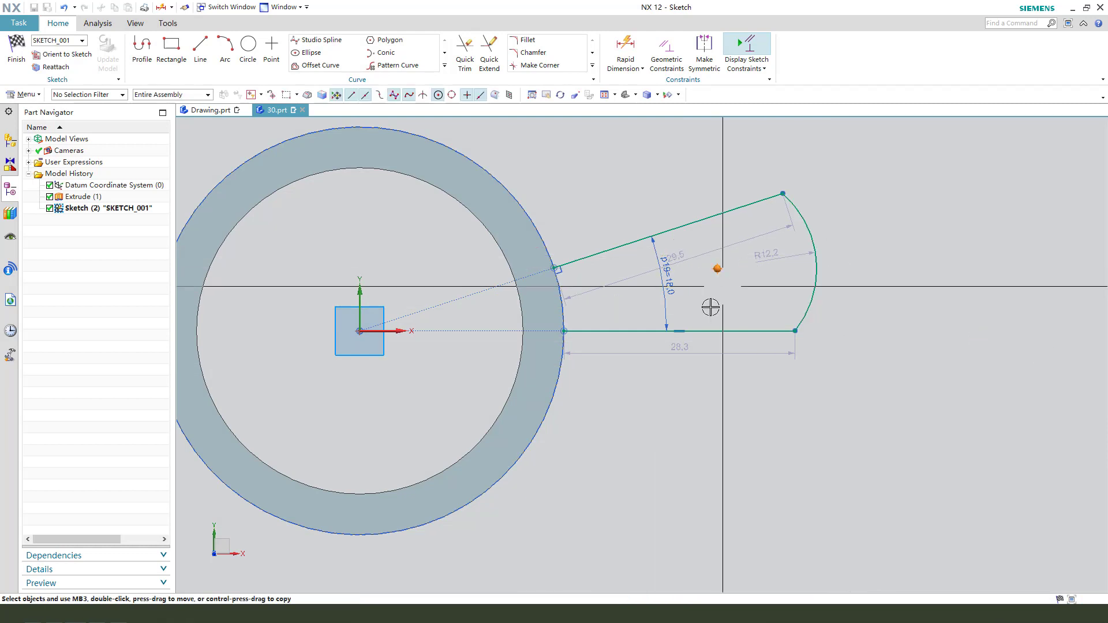
click(360, 330)
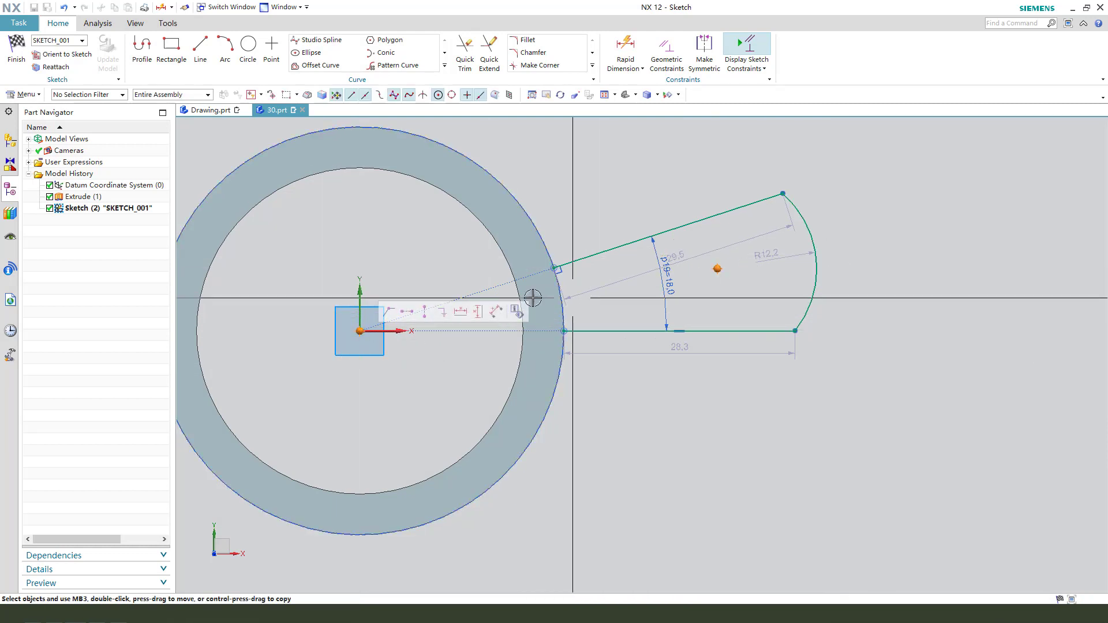
click(392, 317)
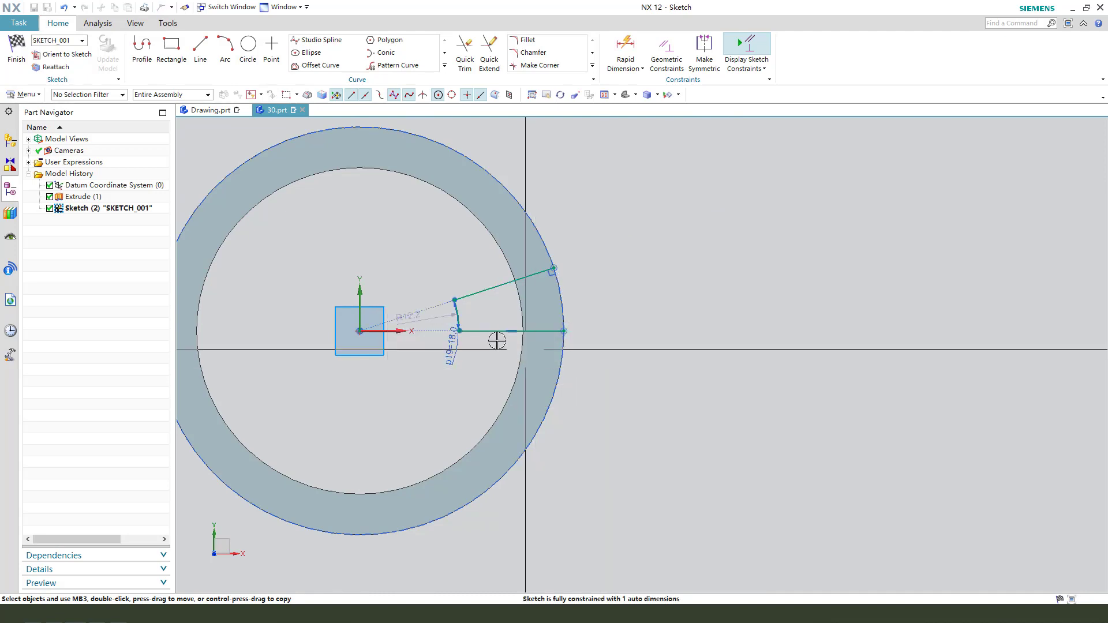
scroll(467, 317, up, 3)
mouse_move(468, 317)
mouse_down()
mouse_move(469, 340)
mouse_move(932, 275)
mouse_up()
scroll(330, 319, down, 1)
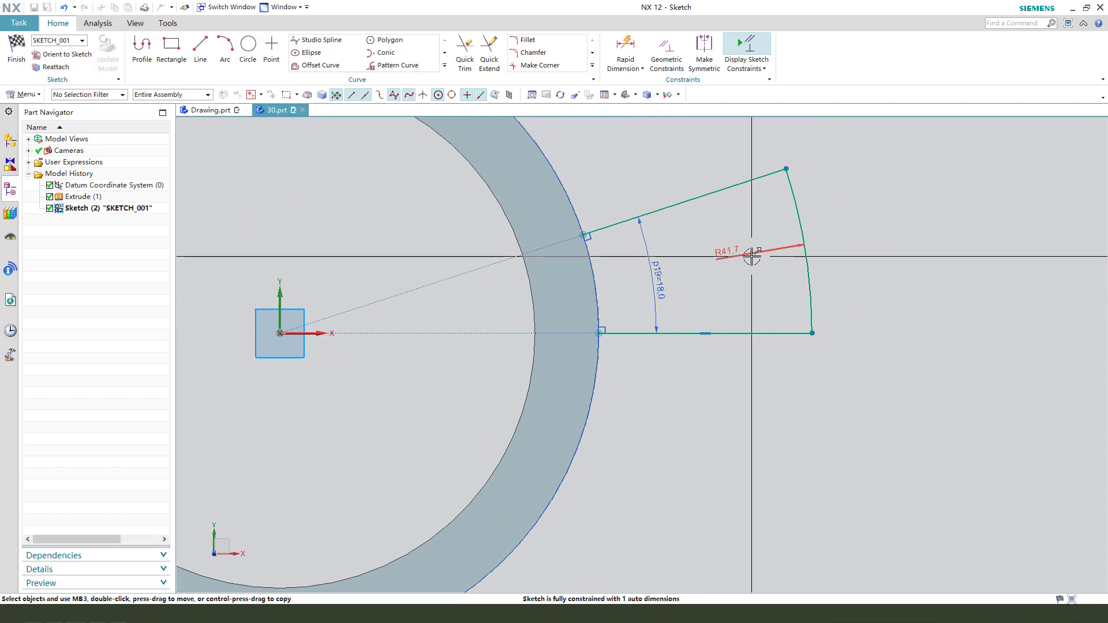
- Set the outer arc's radius to 60 mm and place its dimension text outside the wedge
double_click(752, 257)
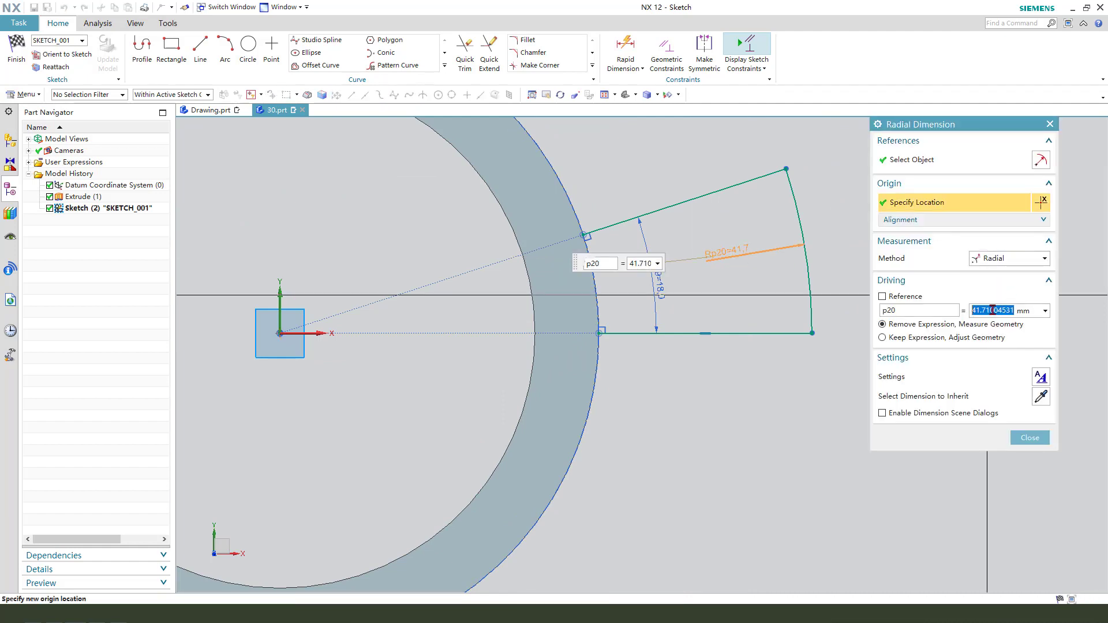
key(Return)
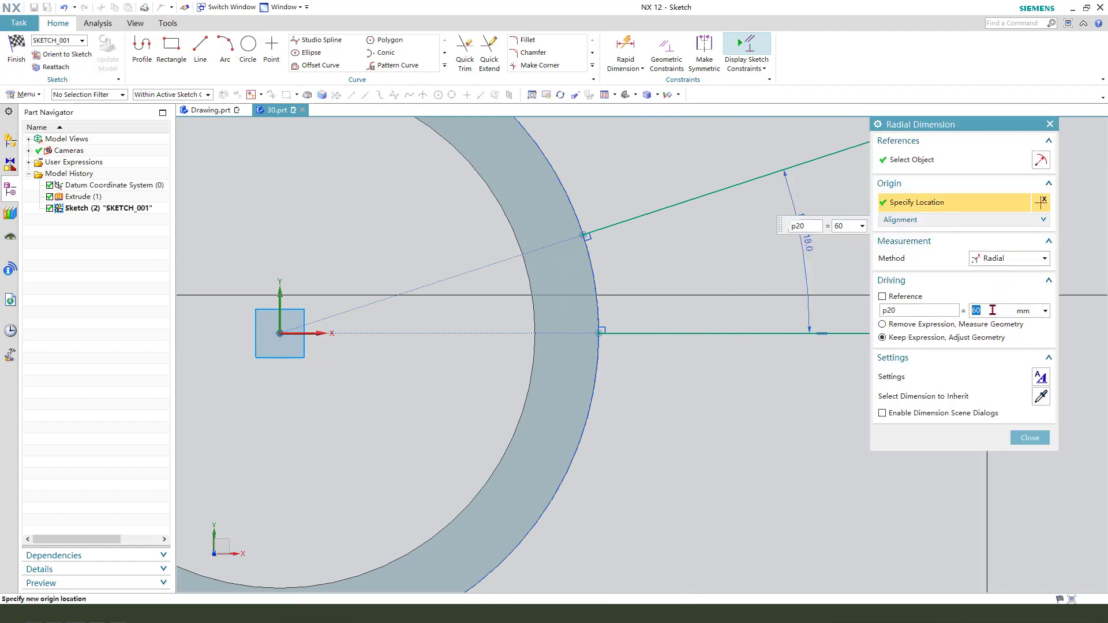
scroll(599, 408, down, 3)
middle_click(608, 379)
drag(716, 312, 734, 312)
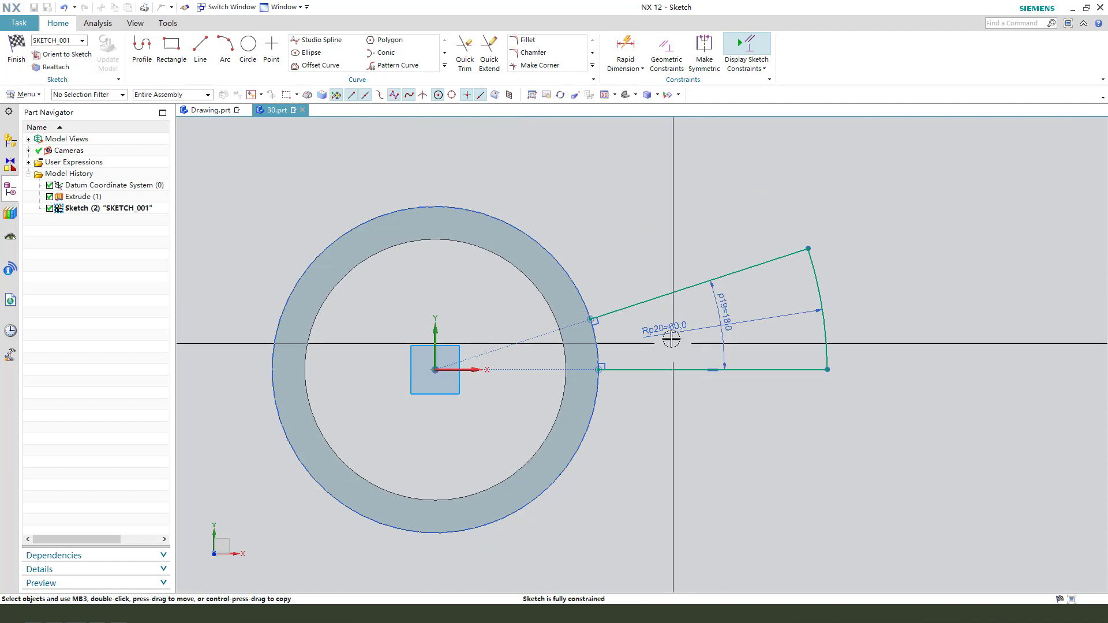
drag(670, 336, 859, 293)
scroll(575, 353, up, 2)
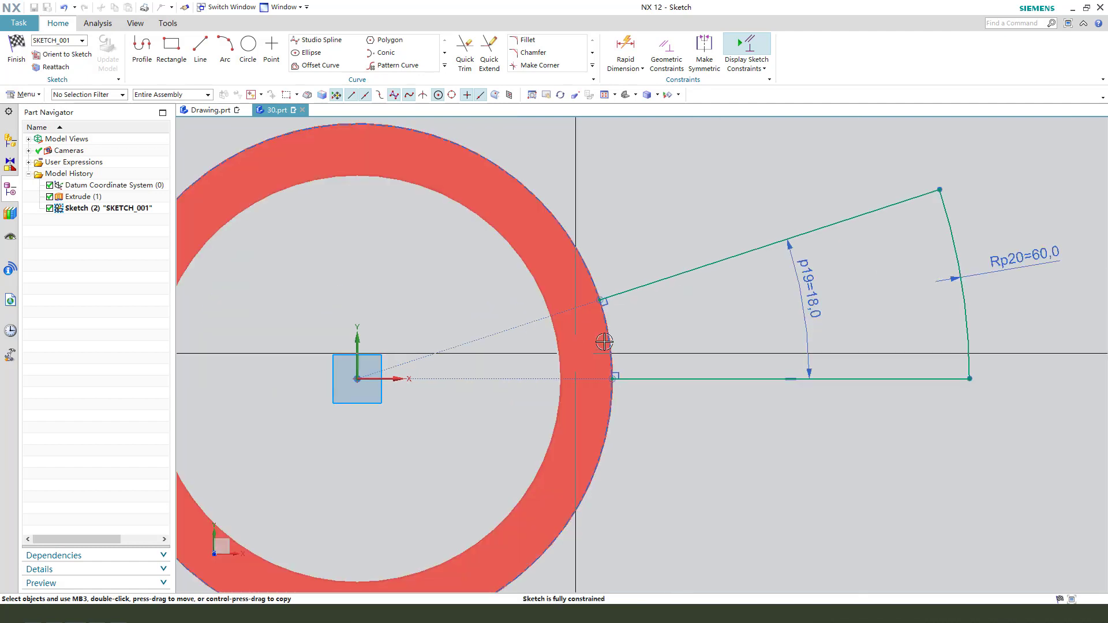
- Close the wedge profile with a straight line between the inner endpoints of the slanted and horizontal lines
click(200, 46)
click(600, 301)
scroll(613, 375, up, 3)
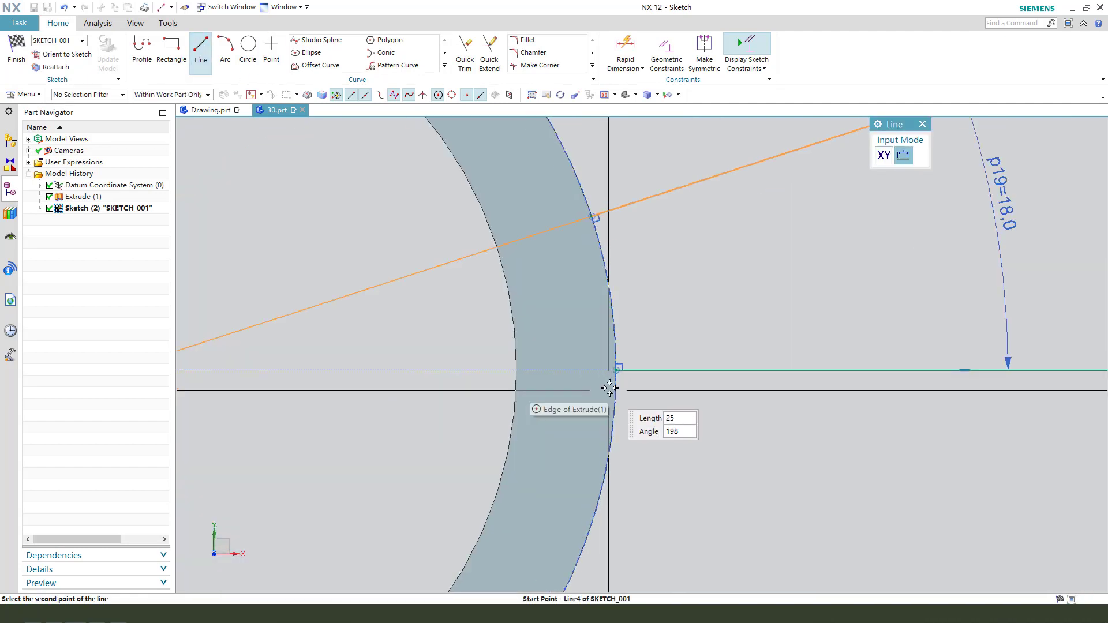
click(615, 371)
key(Escape)
scroll(559, 327, down, 5)
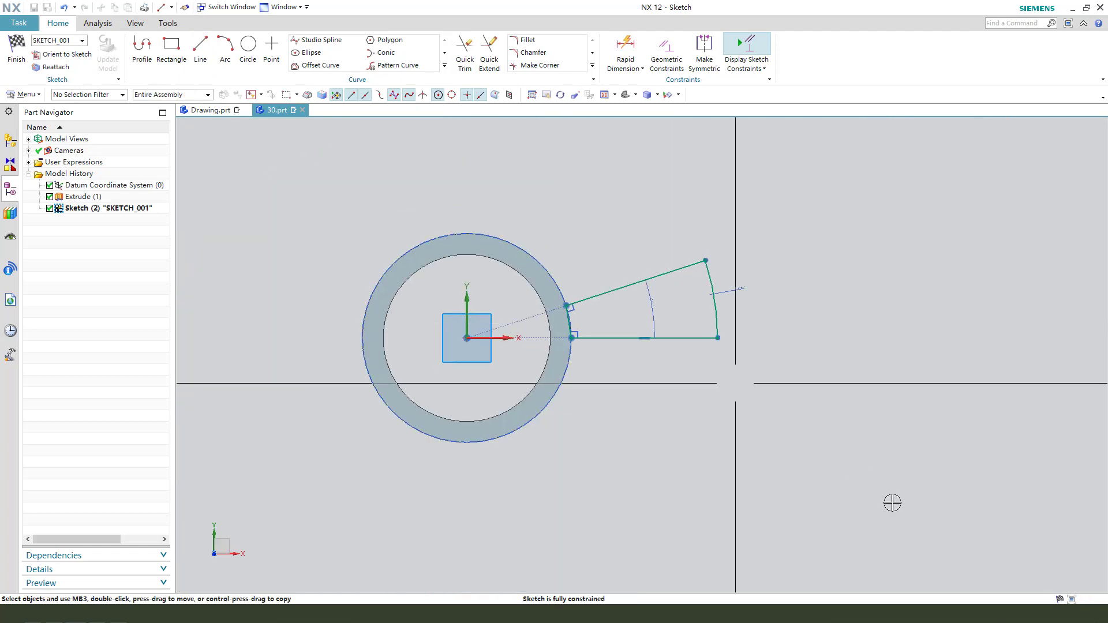
- Finish the sketch and extrude the wedge profile 5 mm upward, uniting it with the column
click(17, 51)
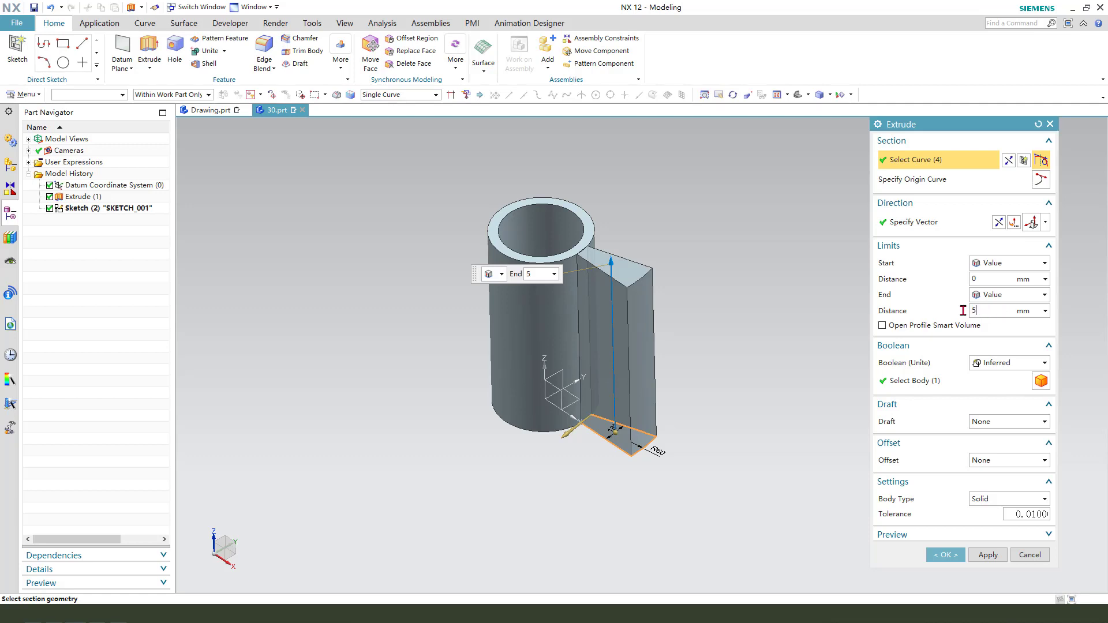
key(Return)
click(999, 366)
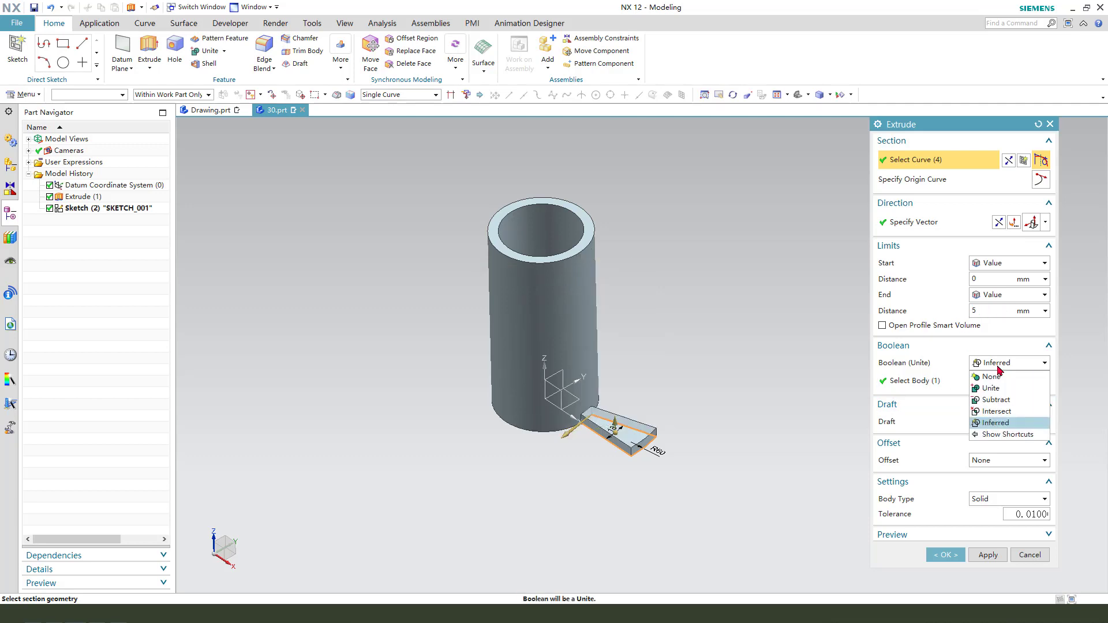
click(1004, 393)
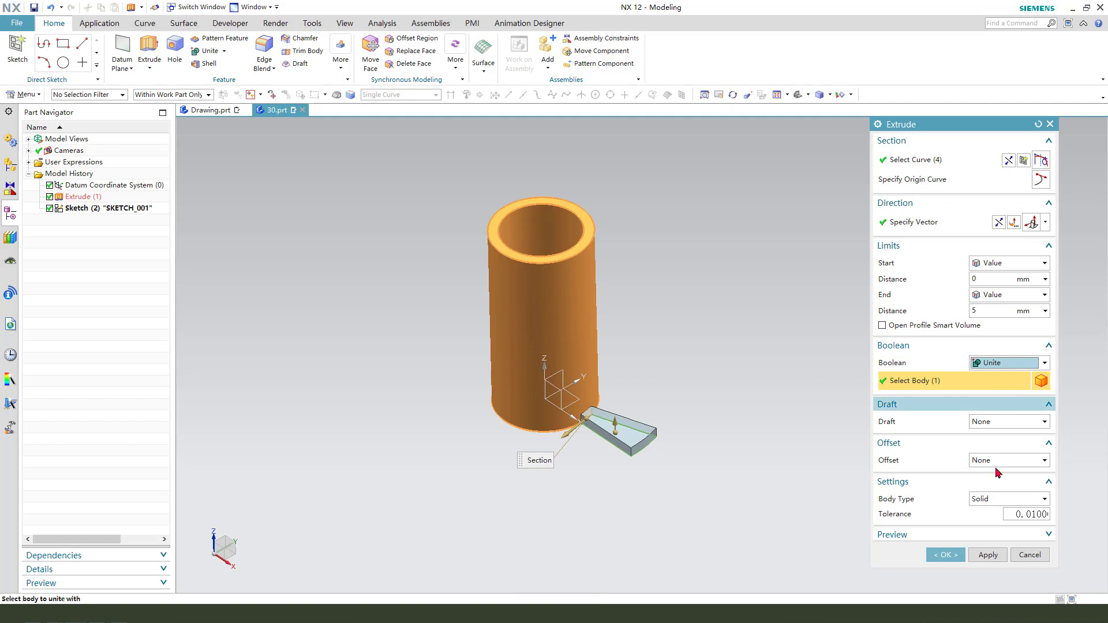
click(946, 555)
scroll(671, 466, down, 3)
middle_drag(687, 484, 614, 473)
scroll(549, 505, up, 2)
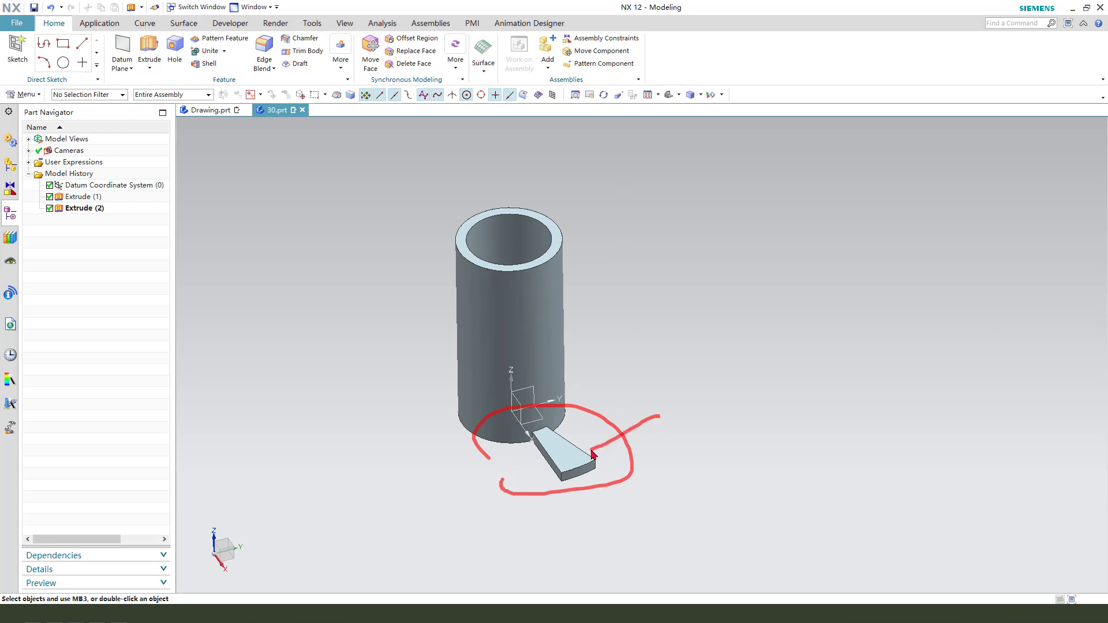
key(Escape)
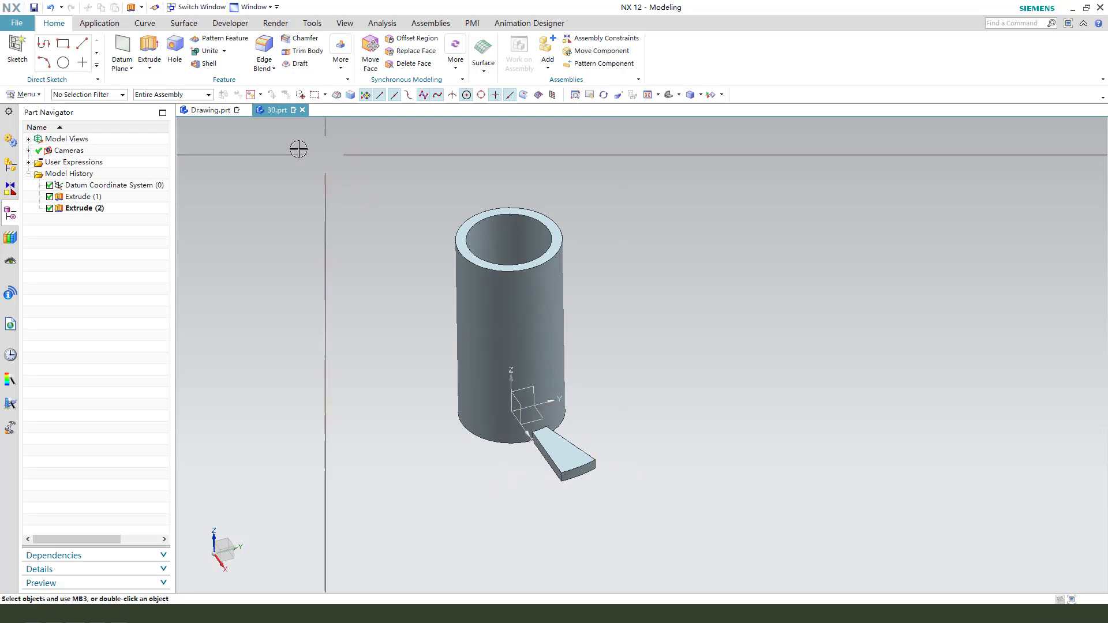
- Set up a circular Pattern Feature rotating about the Z axis through the centre of the column's top edge
click(82, 209)
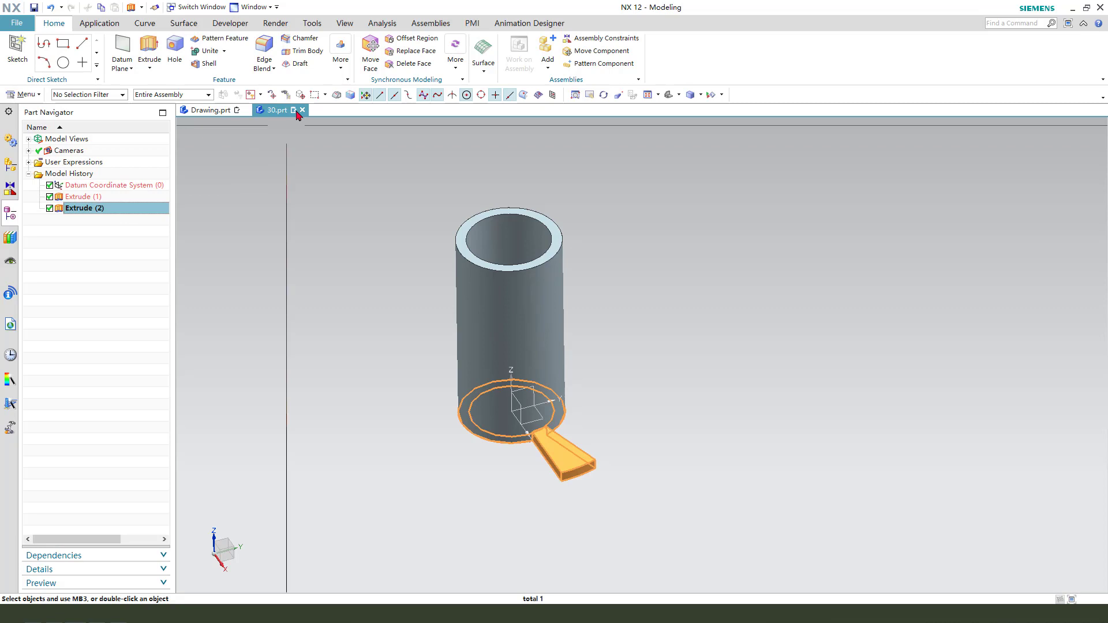
click(227, 41)
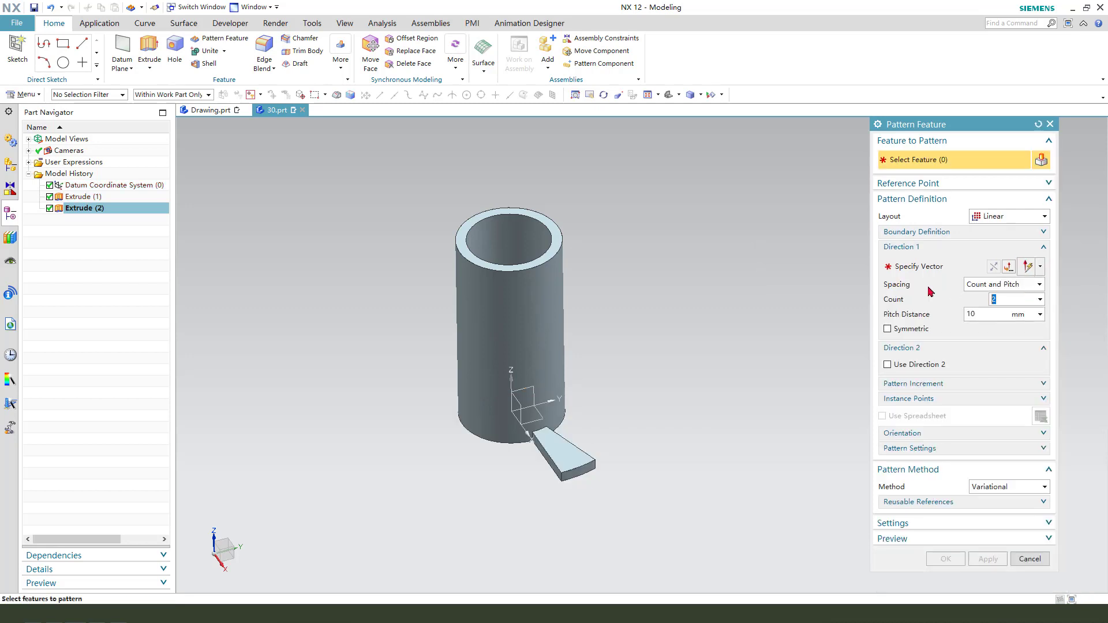
click(1009, 218)
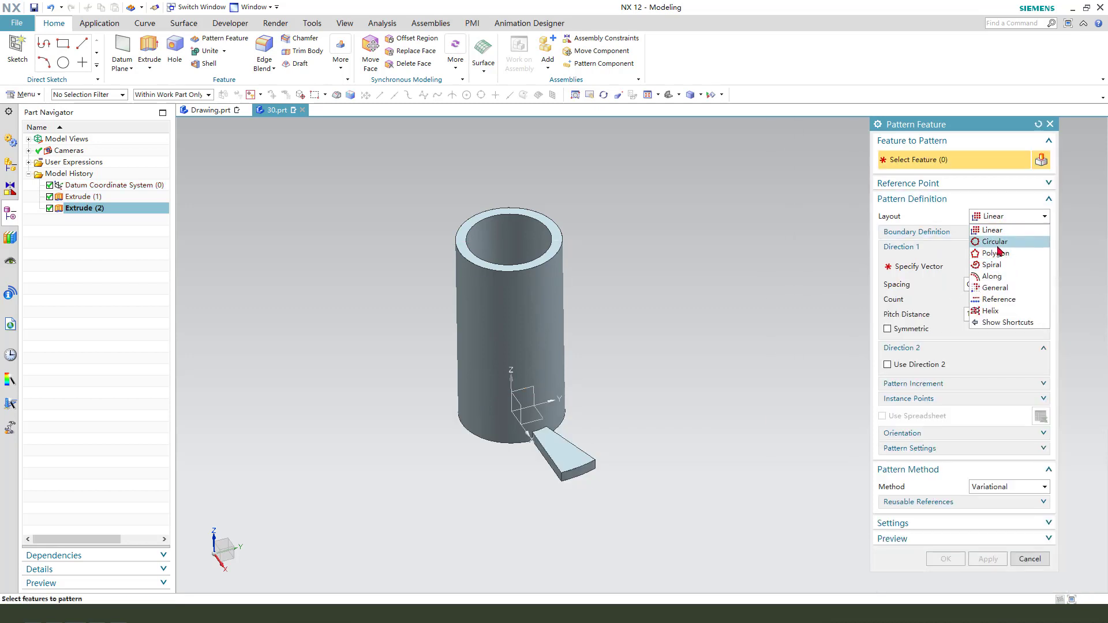
click(995, 242)
click(932, 272)
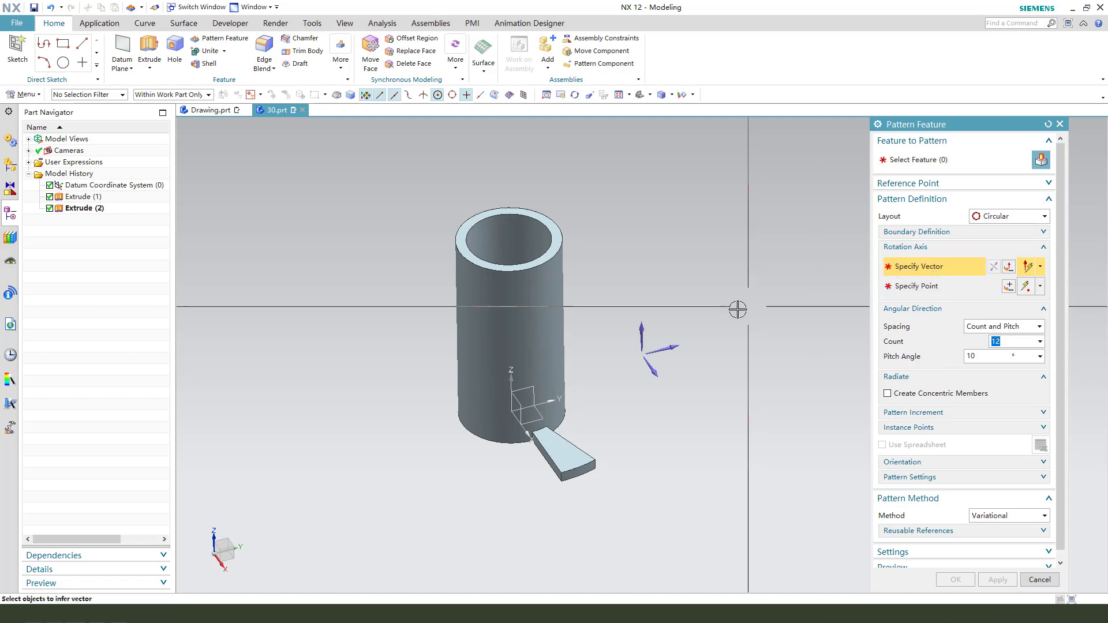
click(644, 327)
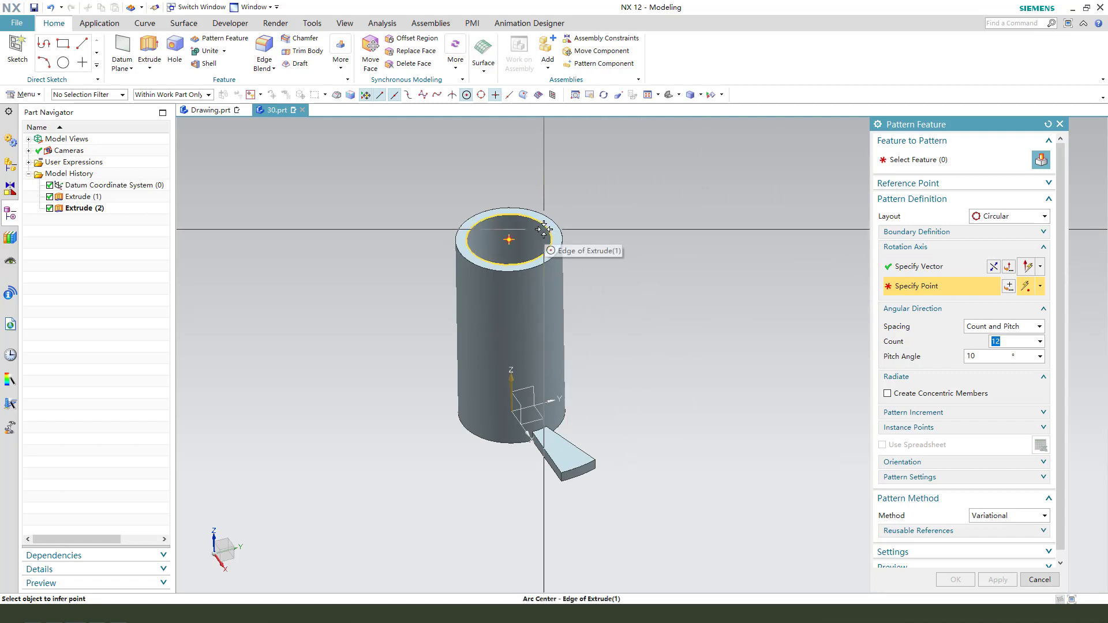
click(525, 247)
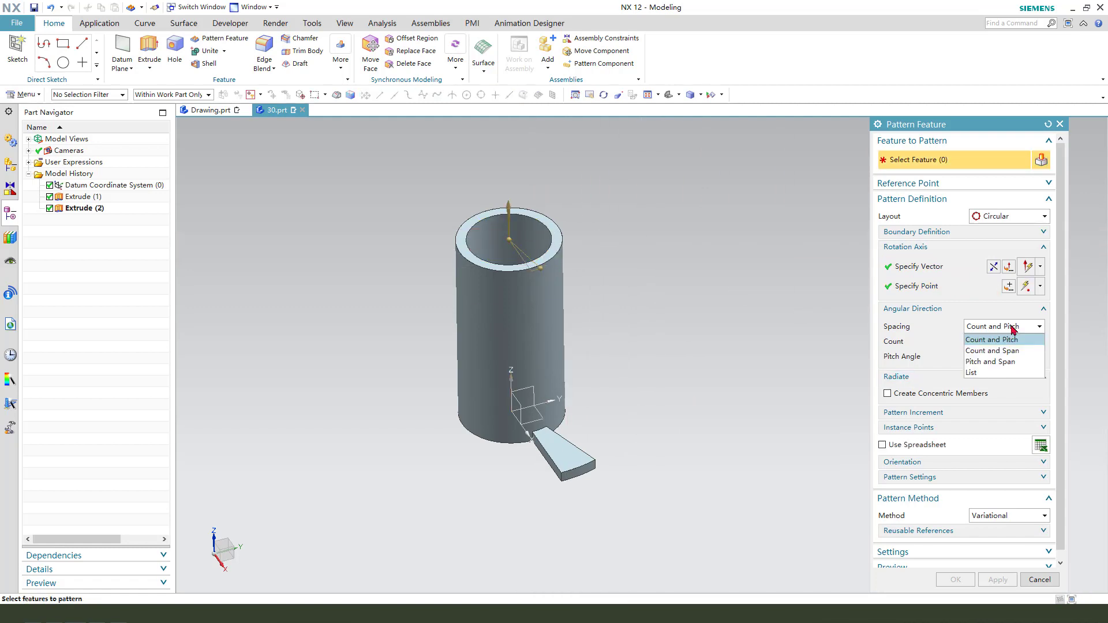
- Define the angular direction by Count and Pitch with a count of 20 and a pitch angle of 18°
click(1014, 339)
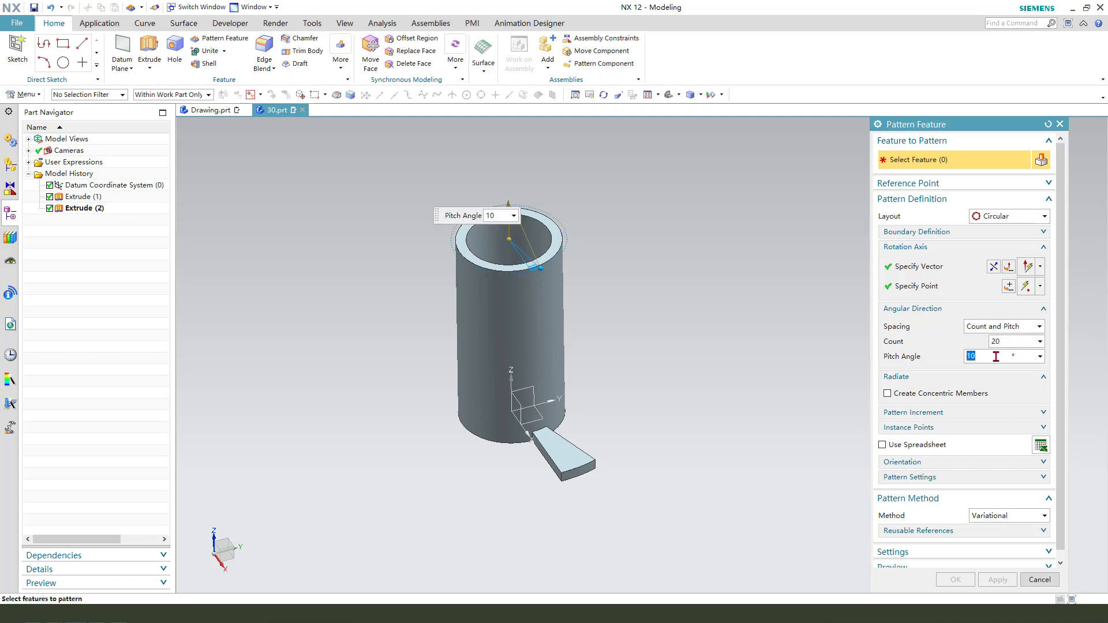
key(Return)
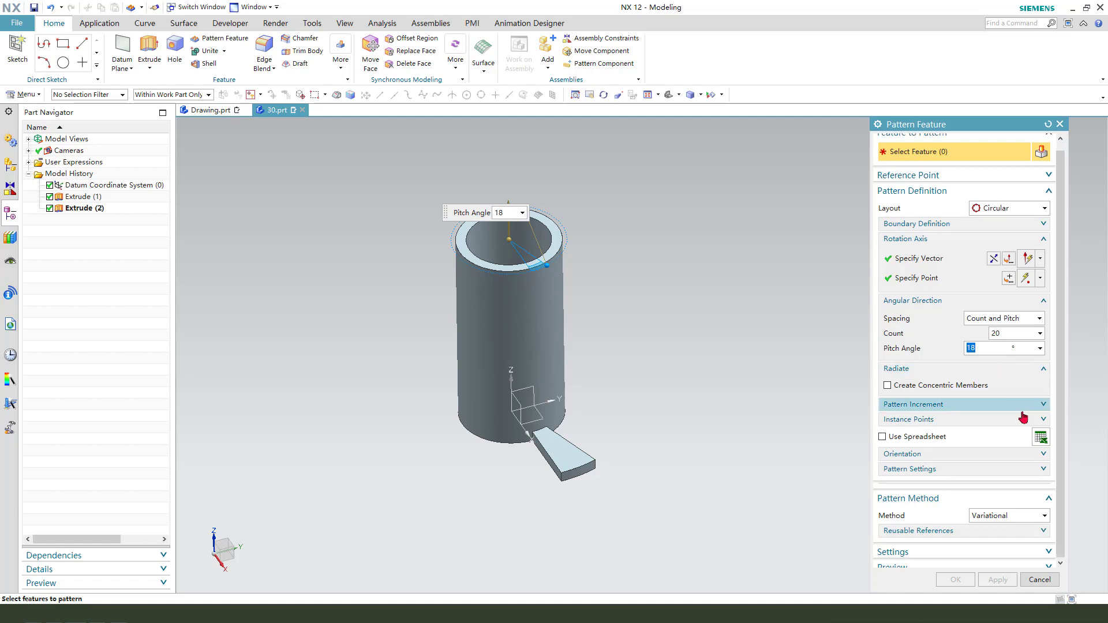
scroll(1024, 416, down, 1)
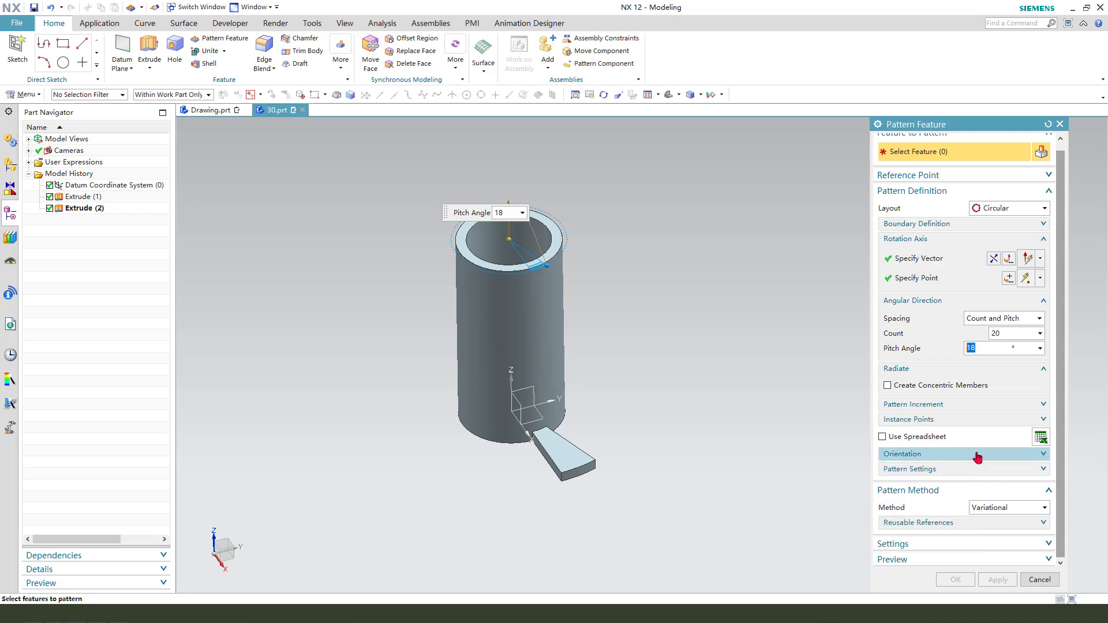
click(1006, 408)
scroll(1041, 444, down, 1)
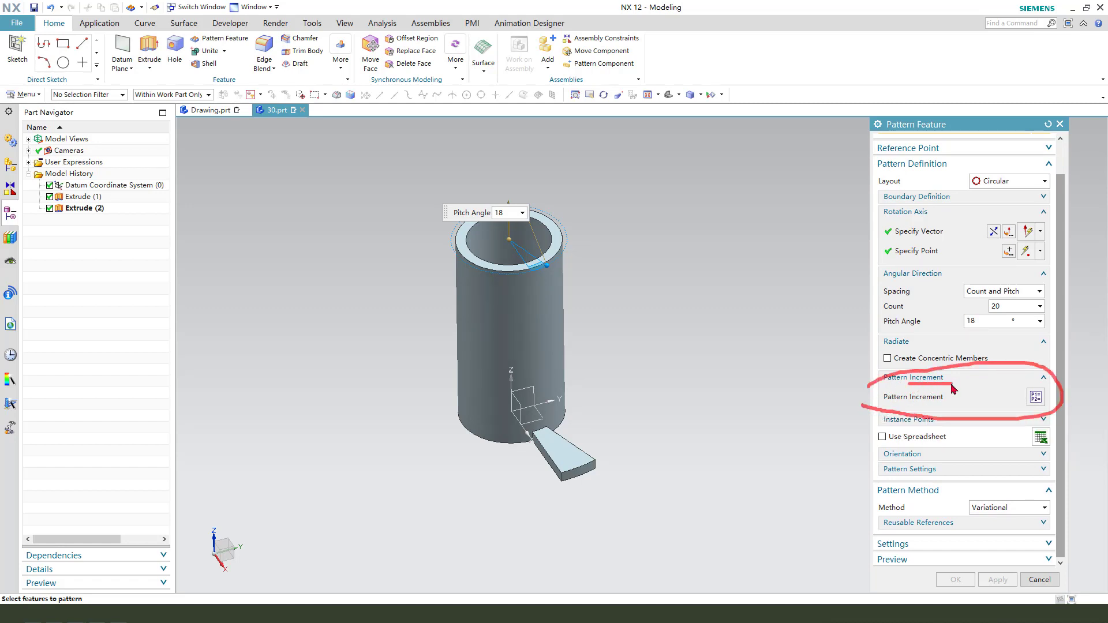
click(1037, 398)
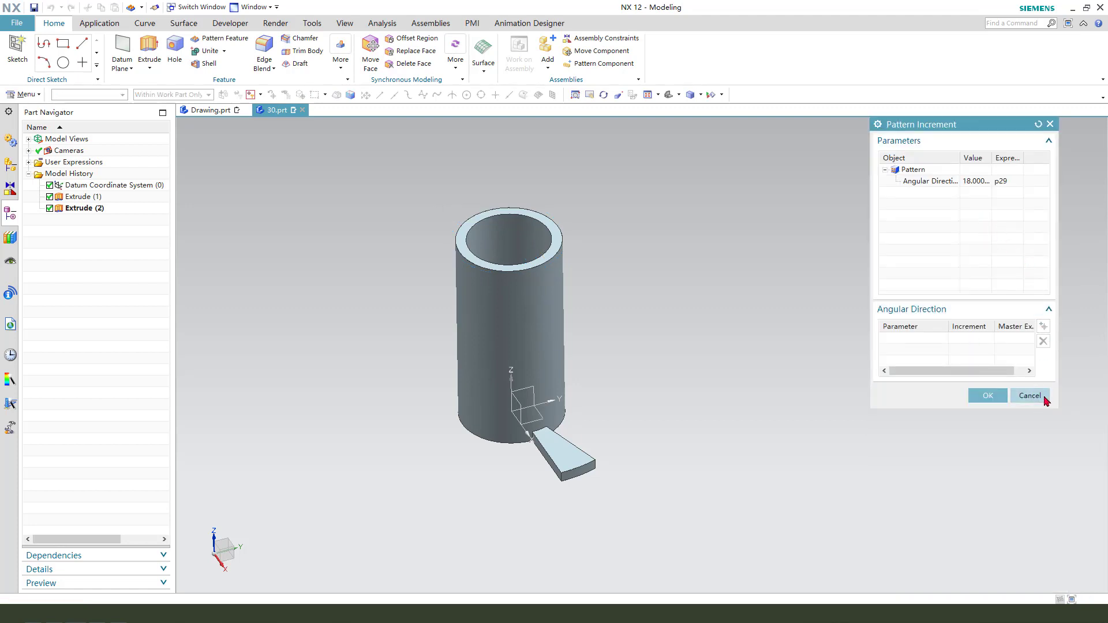
click(1045, 400)
scroll(972, 167, up, 3)
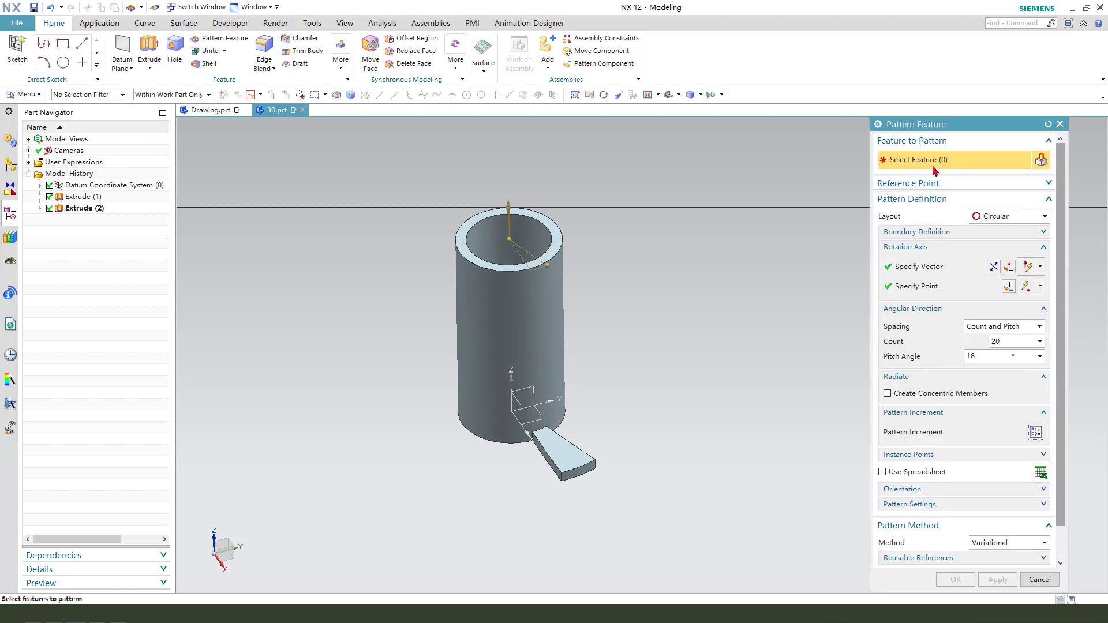
- Choose the wedge extrusion as the feature to pattern and give its Start Limit a pattern increment of 5
click(85, 212)
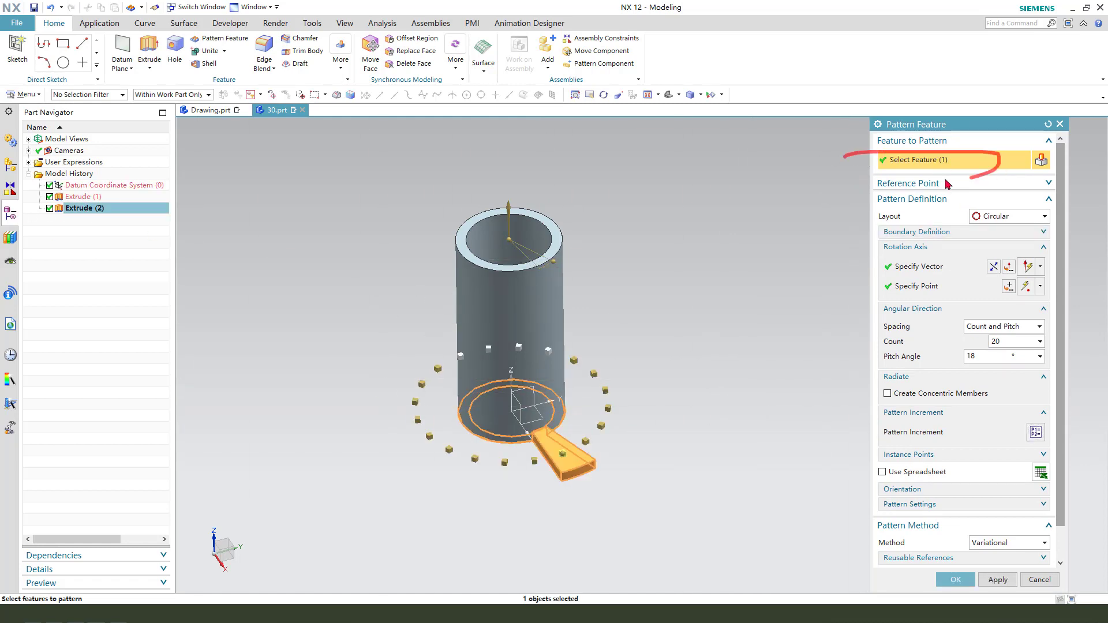
mouse_move(790, 223)
mouse_down()
mouse_move(517, 428)
mouse_move(93, 281)
mouse_up()
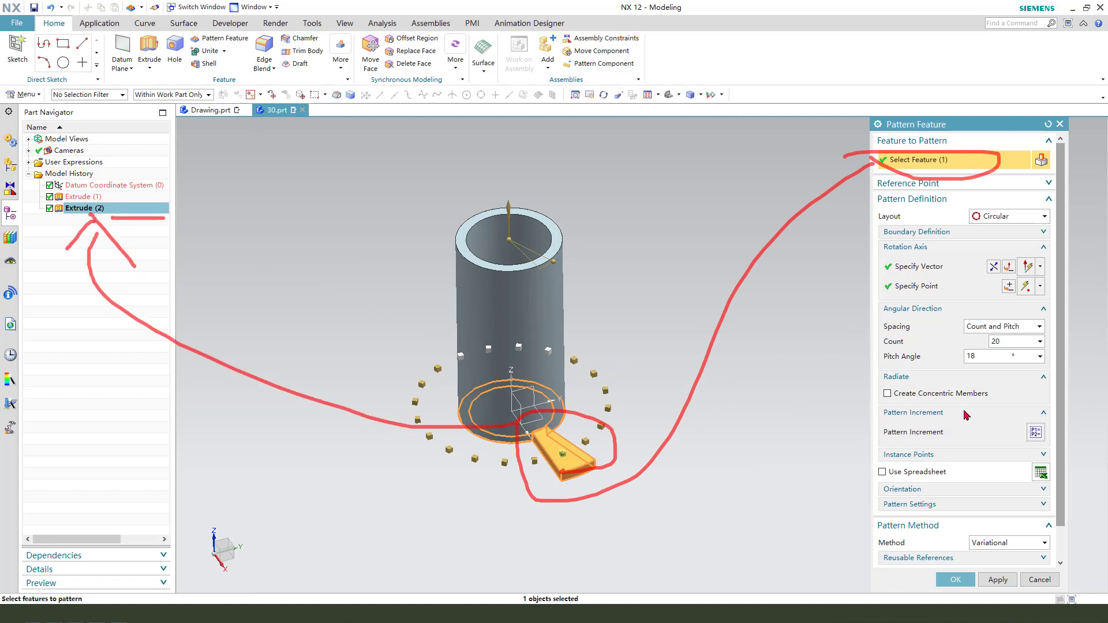
click(1036, 432)
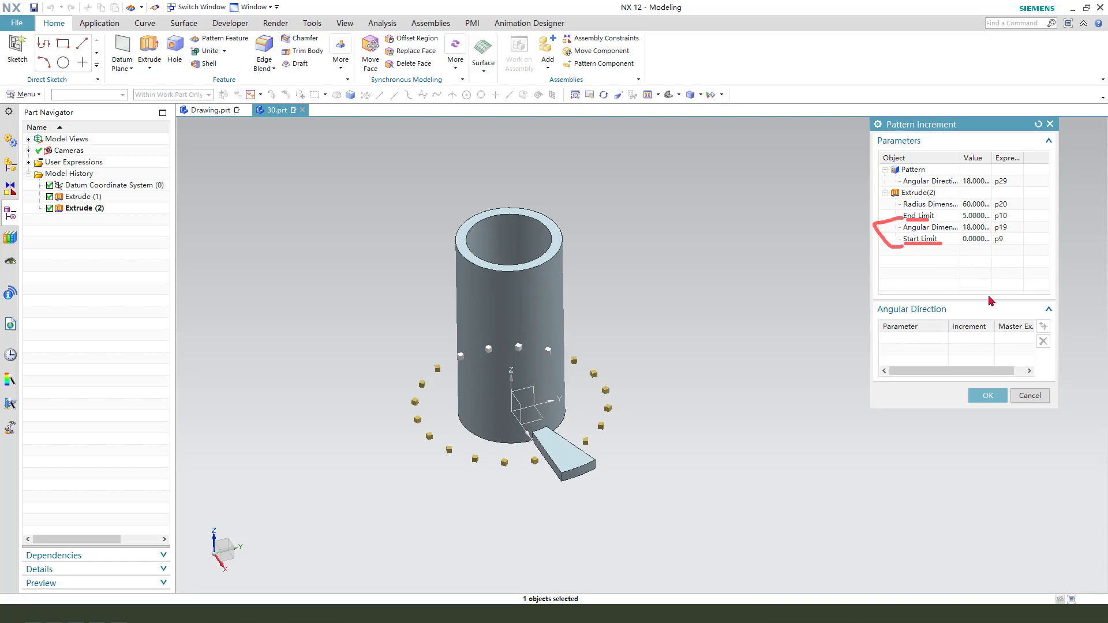
click(922, 239)
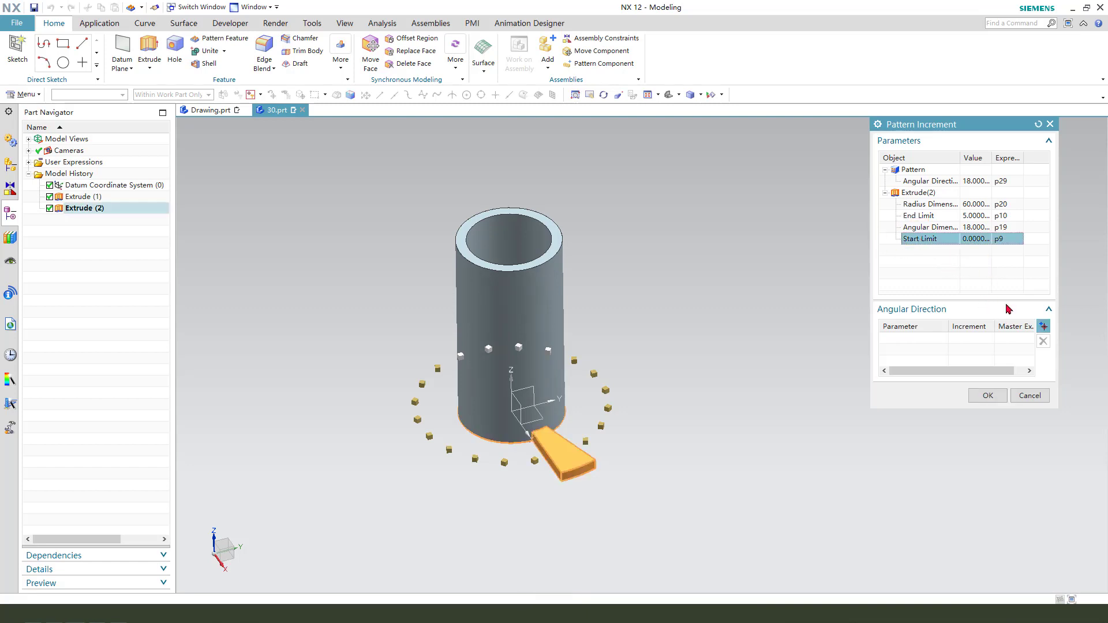
click(1043, 327)
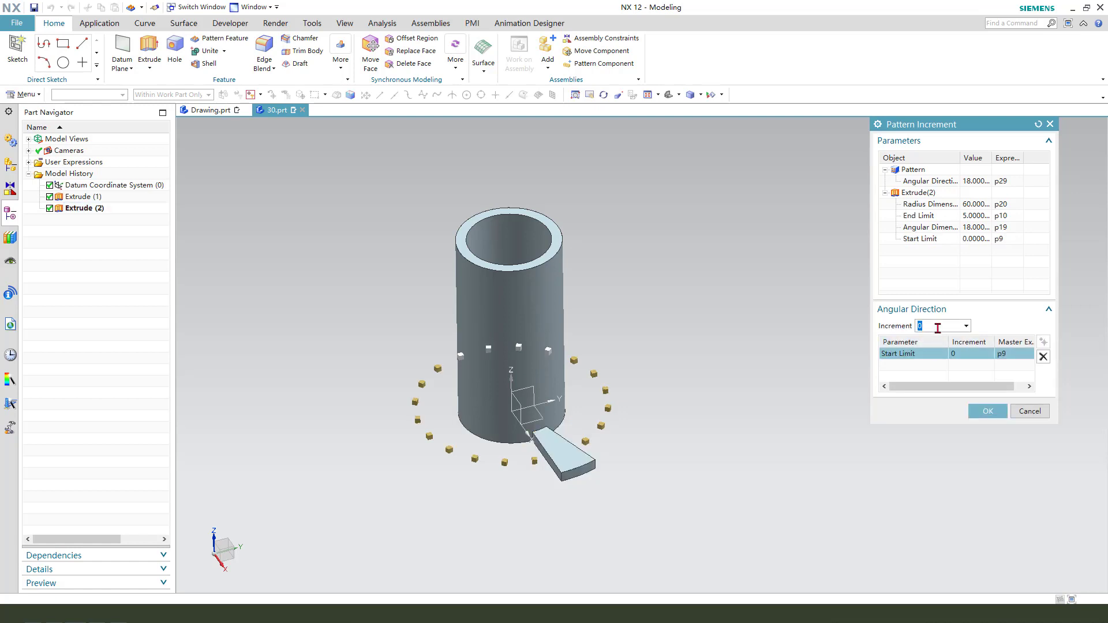
text(5)
- Add a pattern increment of 5 for the wedge's End Limit and accept the increments
click(923, 217)
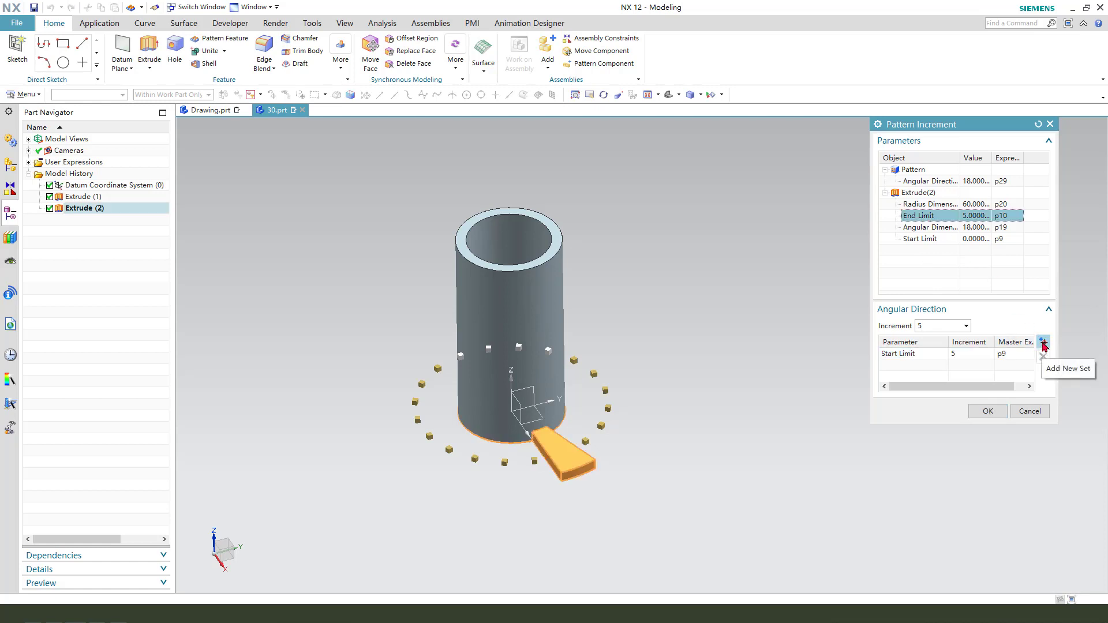
click(1044, 345)
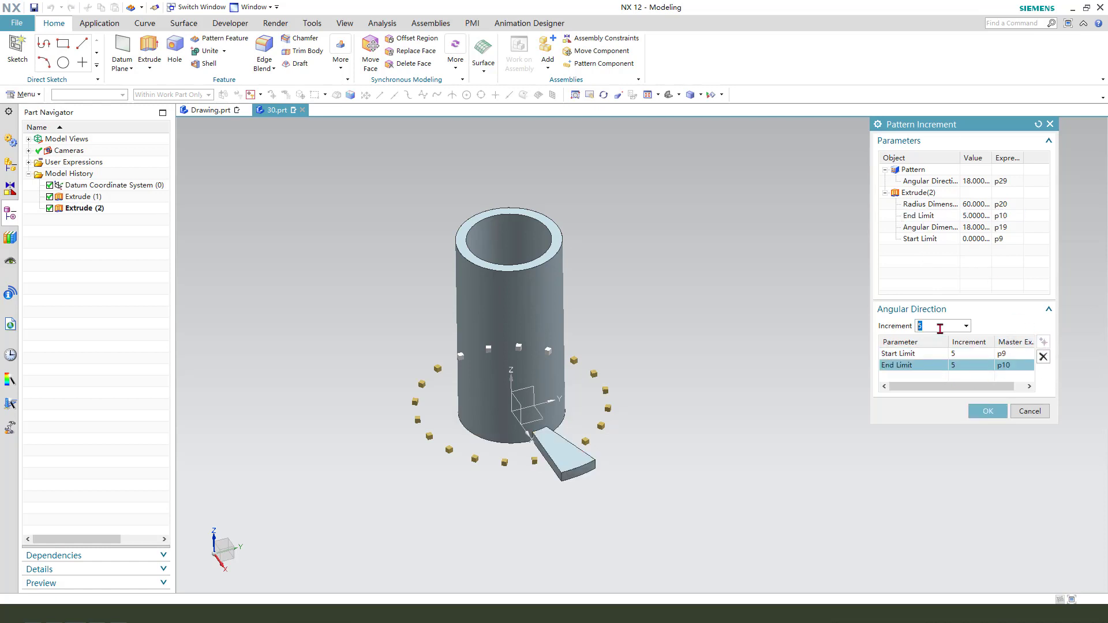
click(987, 411)
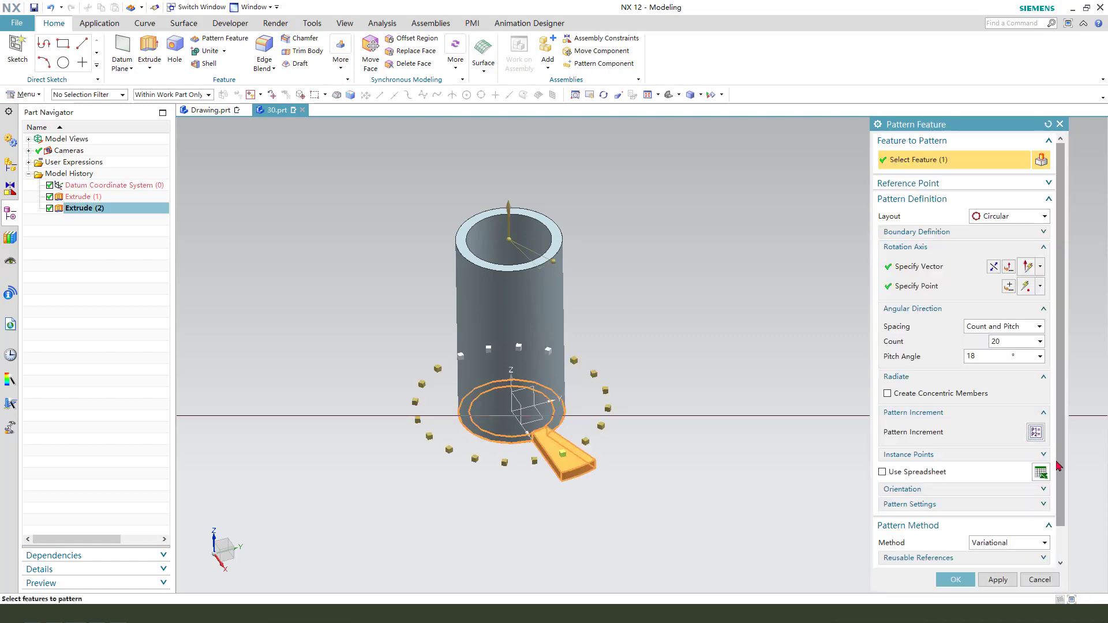
- Preview the circular pattern result with the 18° pitch, dismiss the report and revert the preview
scroll(1064, 487, down, 2)
scroll(1064, 488, down, 2)
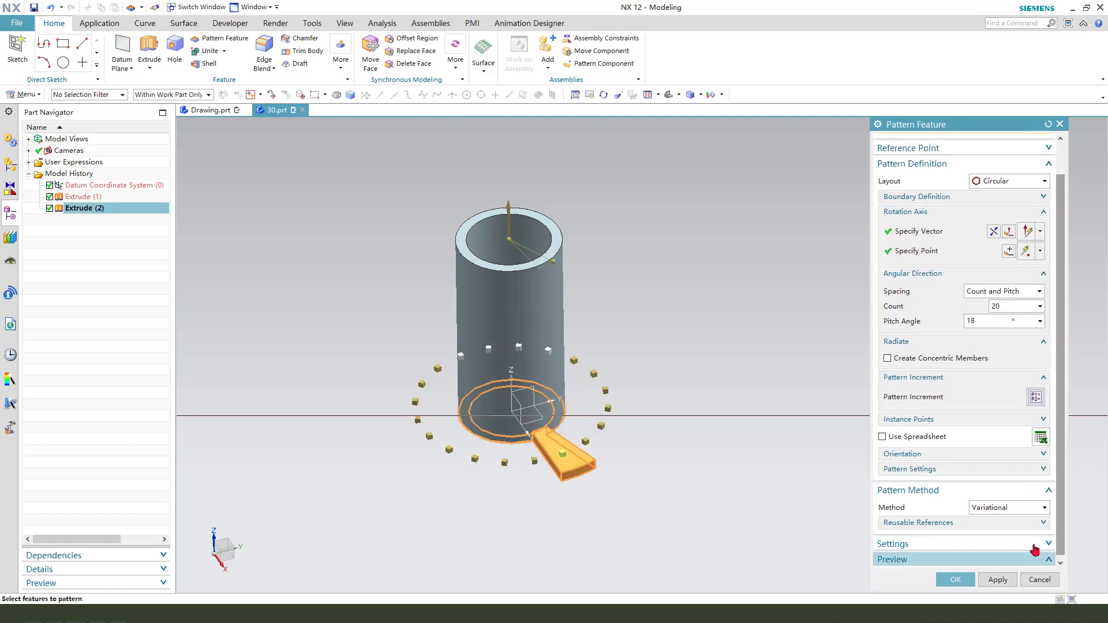
scroll(1035, 551, down, 1)
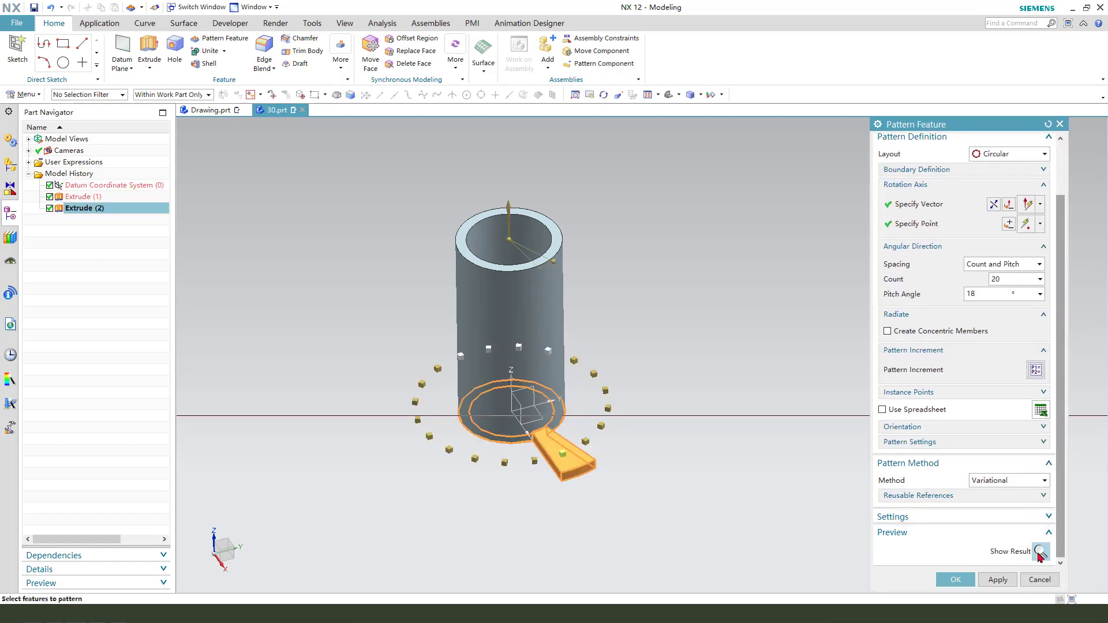
click(1039, 552)
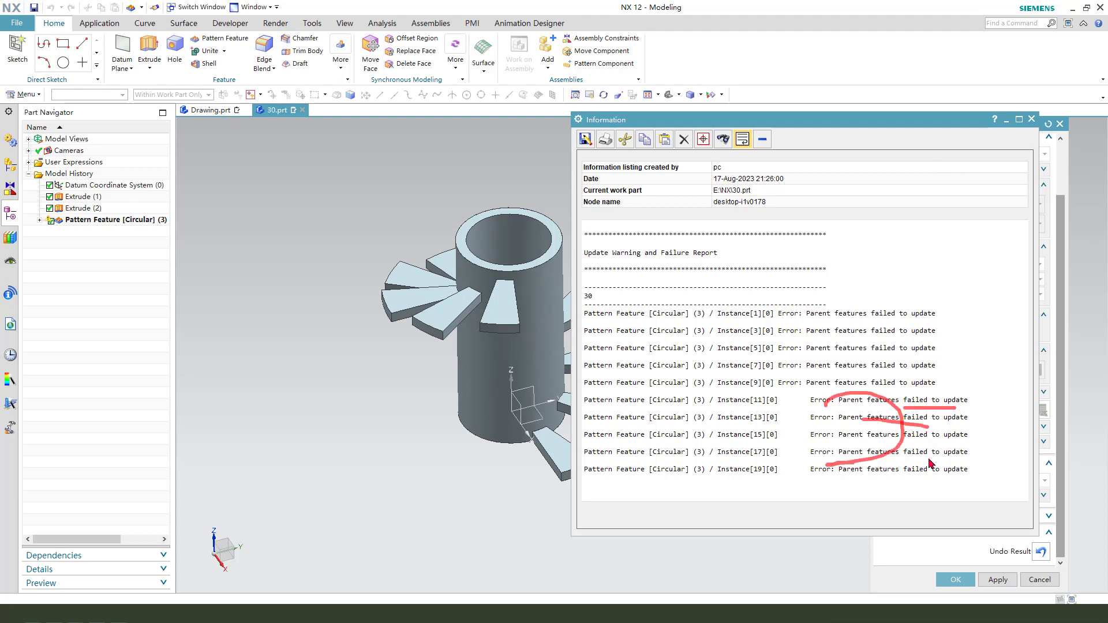
key(Escape)
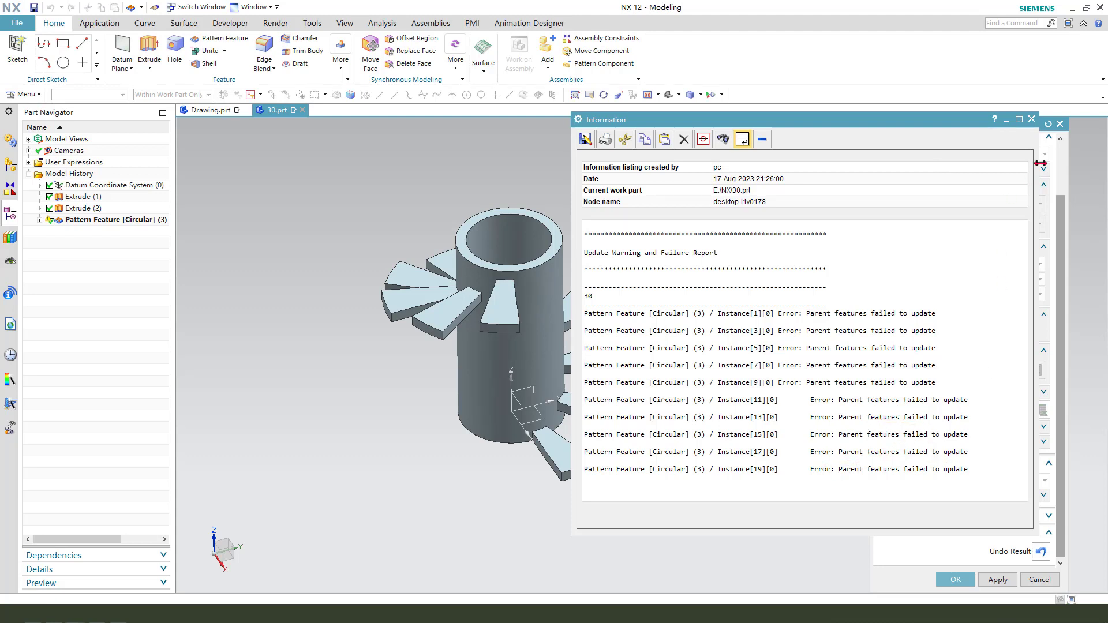
click(1031, 120)
click(1040, 551)
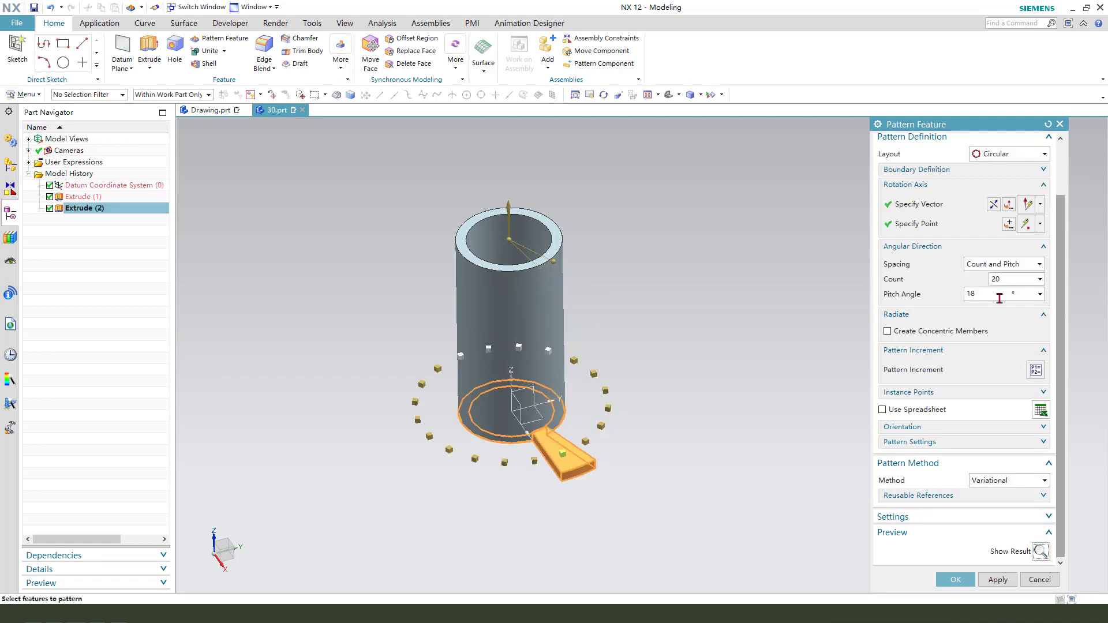
- Set the pitch angle to 17.99°, check how adjacent steps overlap in the previewed result, and create the pattern
click(989, 294)
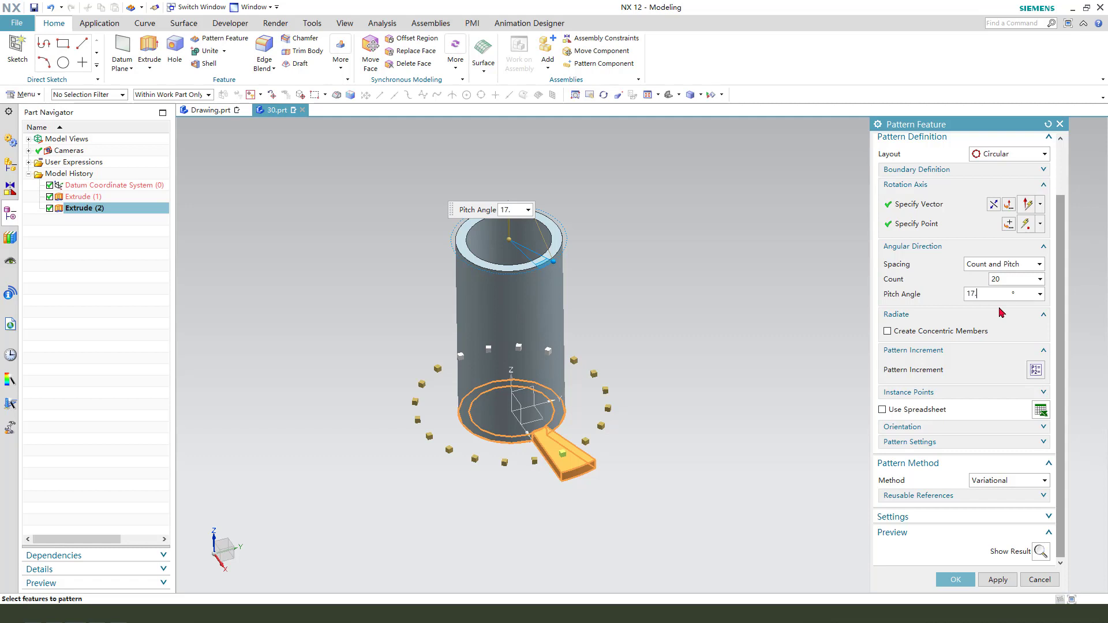
click(1040, 551)
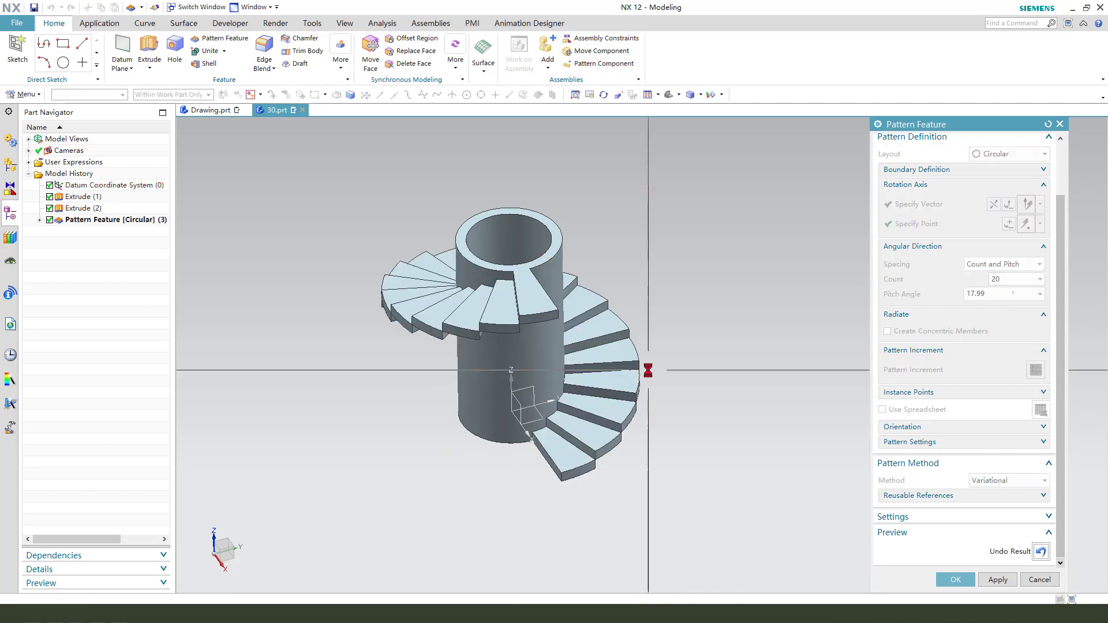
mouse_move(710, 401)
middle_down()
mouse_move(670, 371)
mouse_move(613, 394)
mouse_move(611, 336)
middle_up()
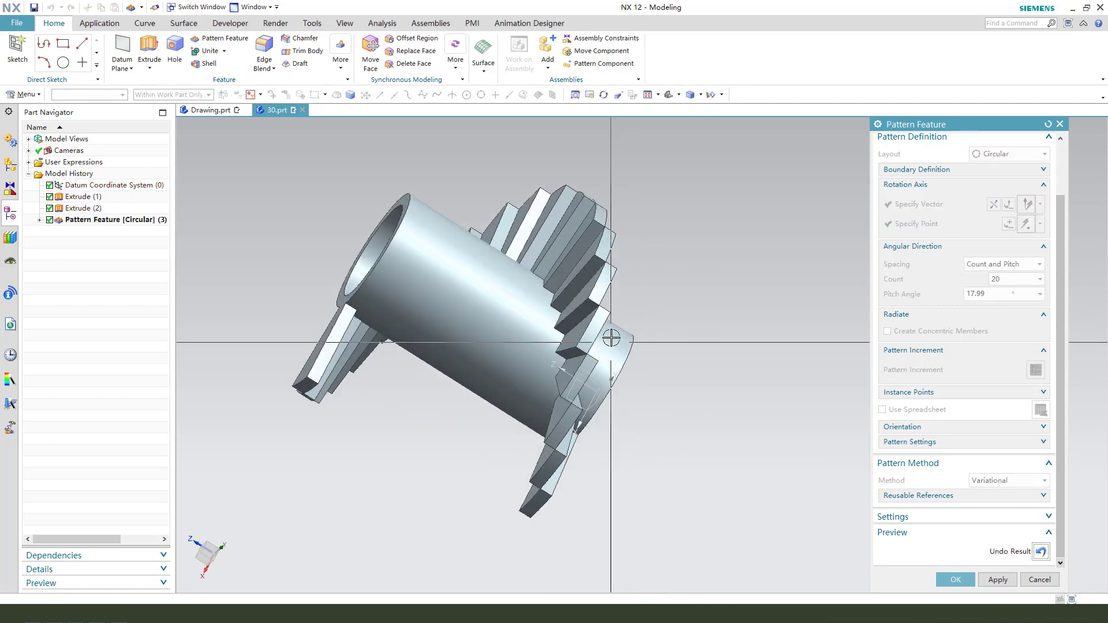
scroll(611, 337, up, 7)
drag(582, 245, 555, 257)
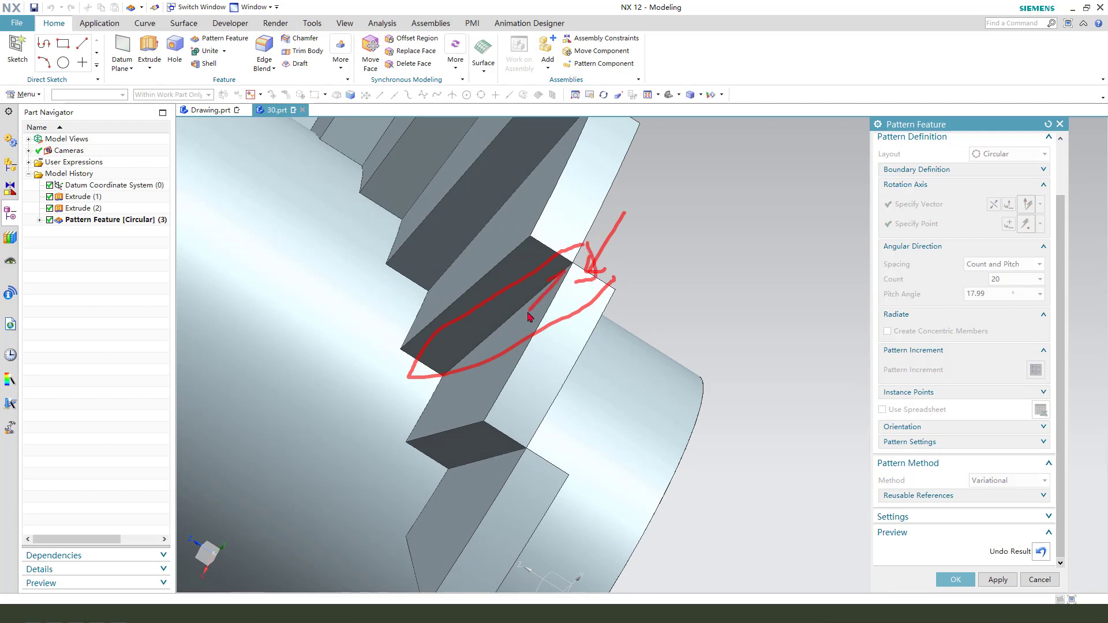
scroll(685, 363, down, 6)
middle_drag(729, 368, 819, 360)
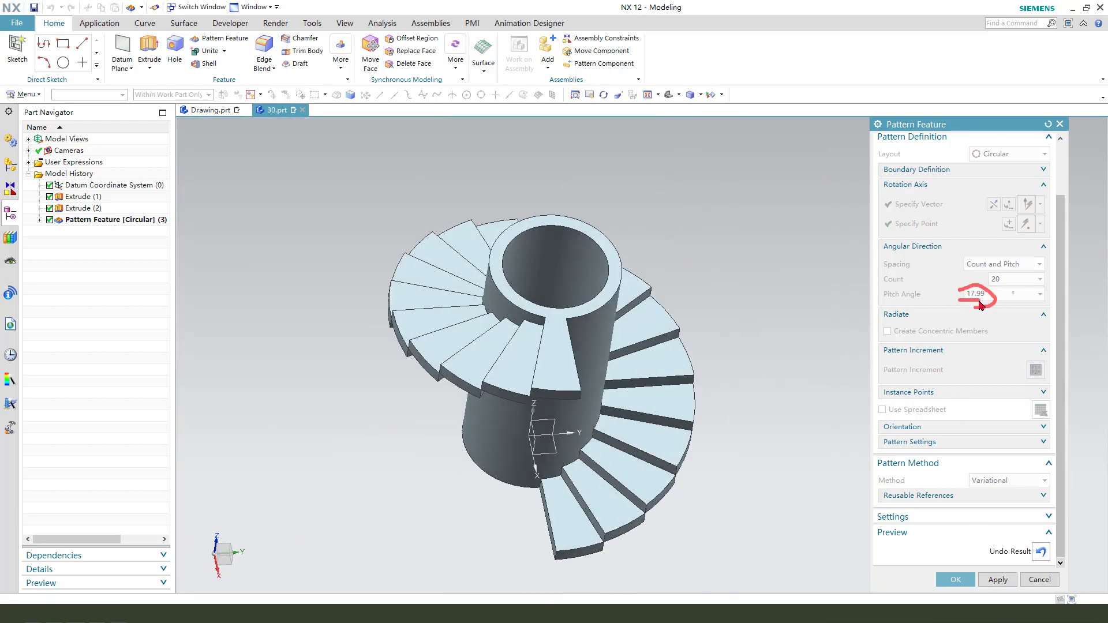
click(955, 579)
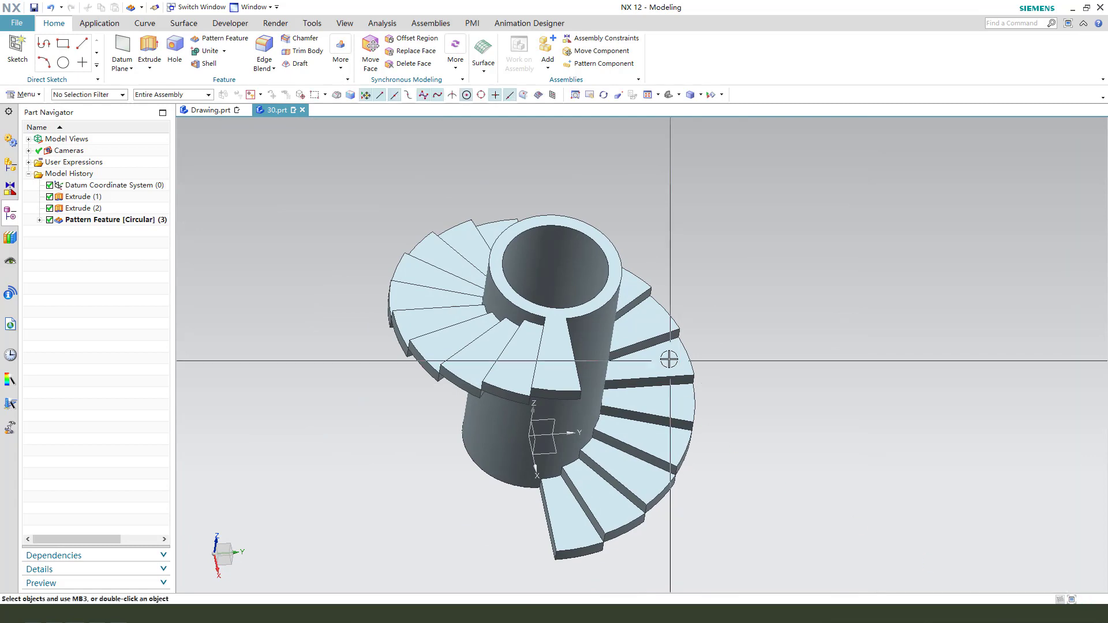
- Change the display colour of the whole staircase body to cyan
middle_drag(692, 363, 714, 435)
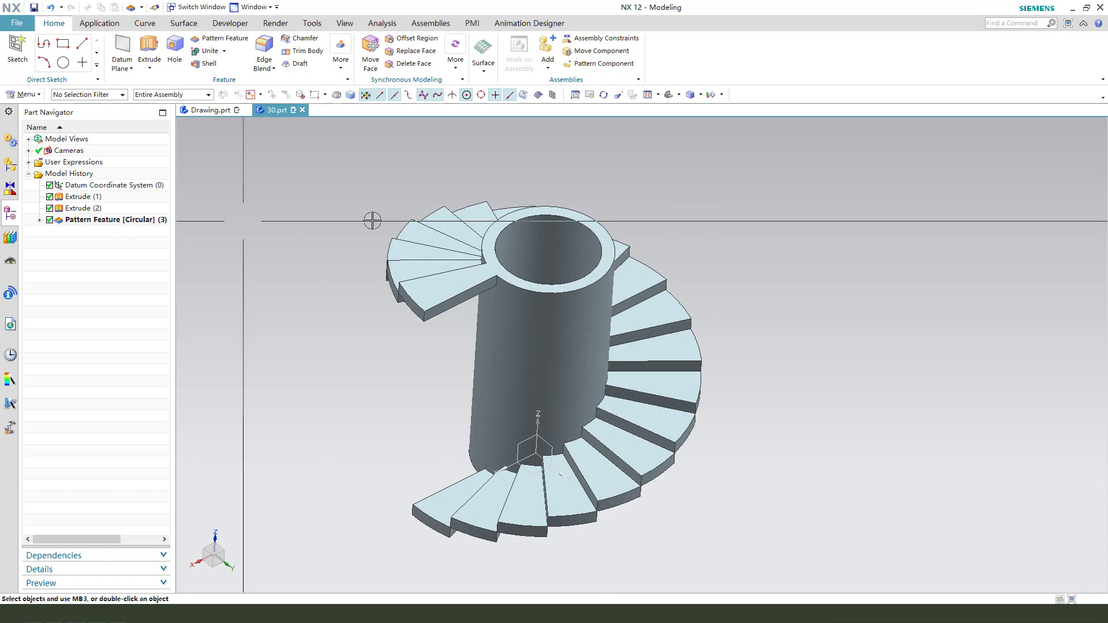
key(ctrl+j)
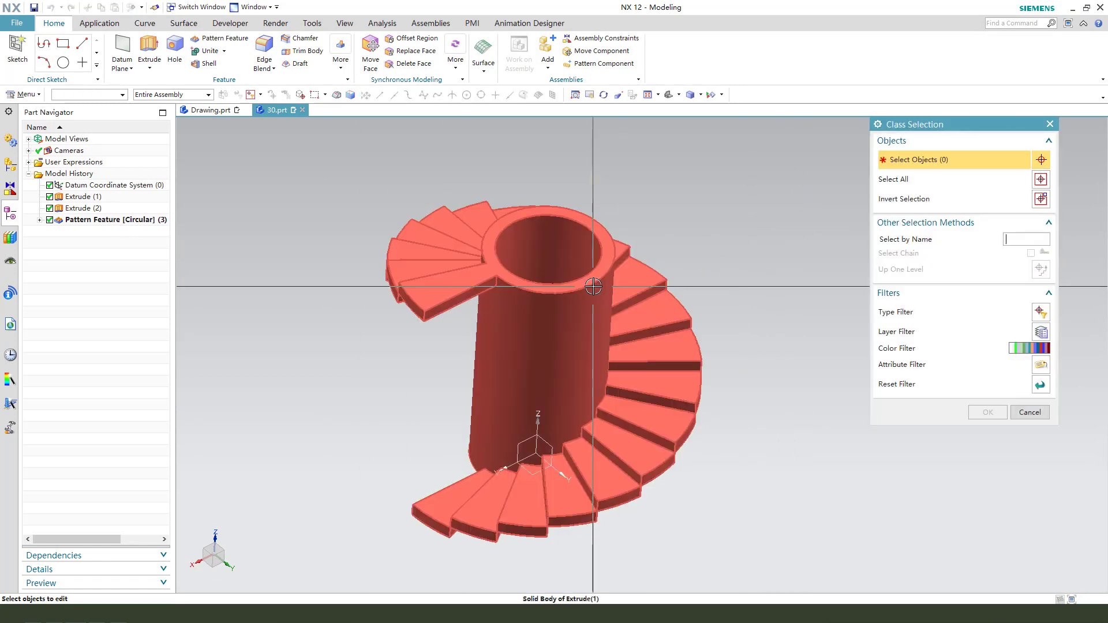
click(591, 282)
middle_click(591, 282)
click(1029, 198)
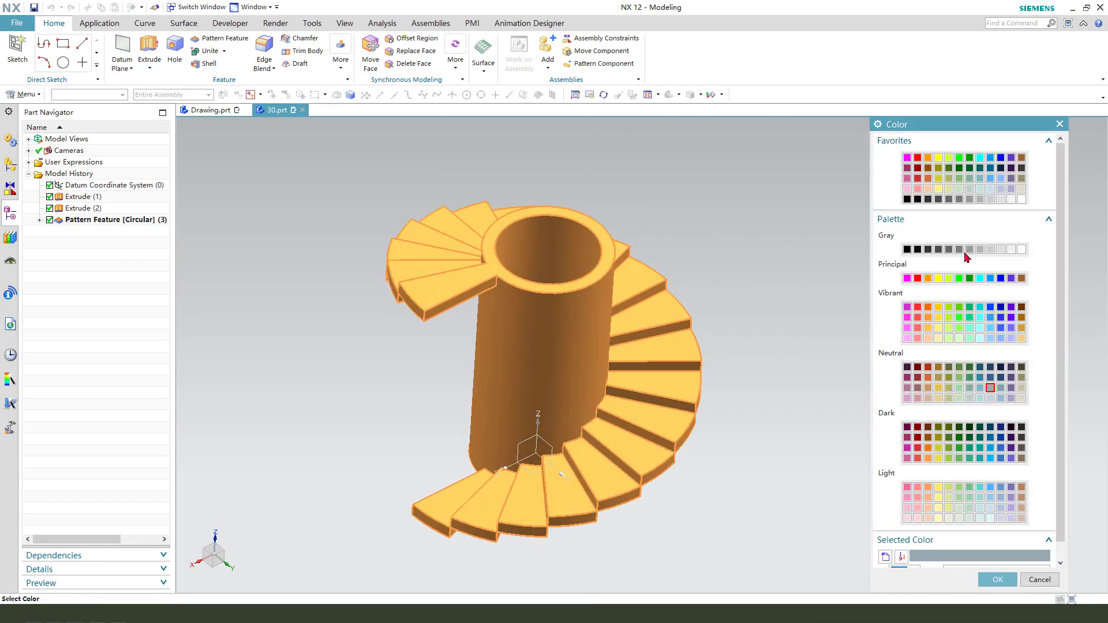
click(938, 159)
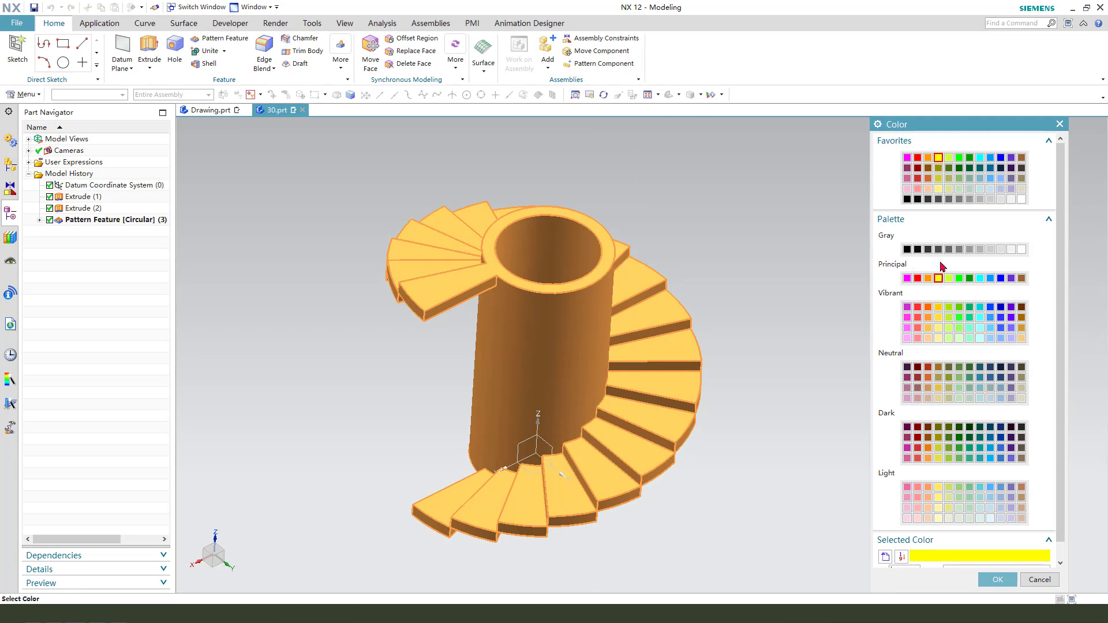
click(981, 158)
middle_click(826, 250)
middle_click(722, 245)
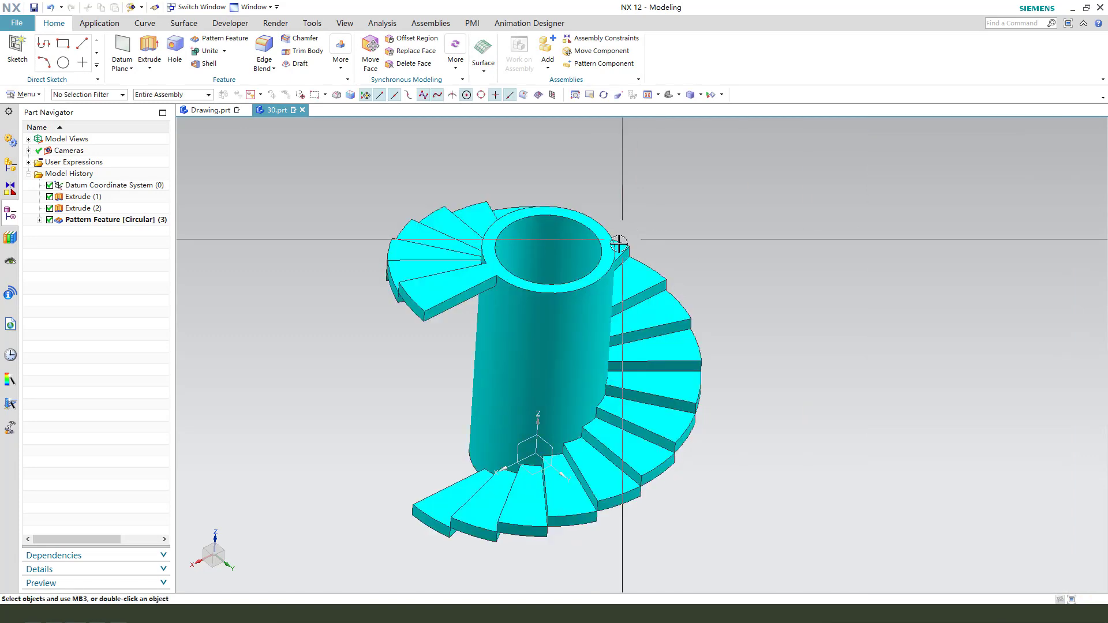
- Hide the datum coordinate system at the base of the column
scroll(621, 240, down, 1)
mouse_move(605, 344)
middle_down()
mouse_move(625, 322)
mouse_move(616, 334)
middle_up()
click(553, 417)
key(ctrl+b)
middle_drag(770, 440, 685, 418)
key(F8)
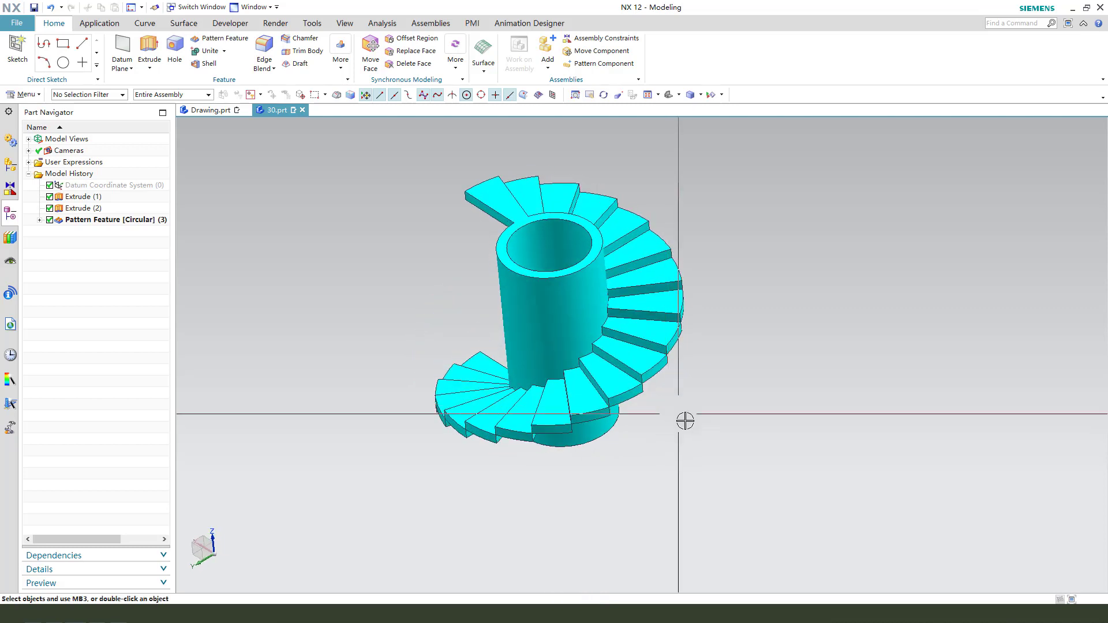
- With selection filtered to faces, colour the top faces of all the steps and the column's top rim red
middle_drag(711, 458, 769, 462)
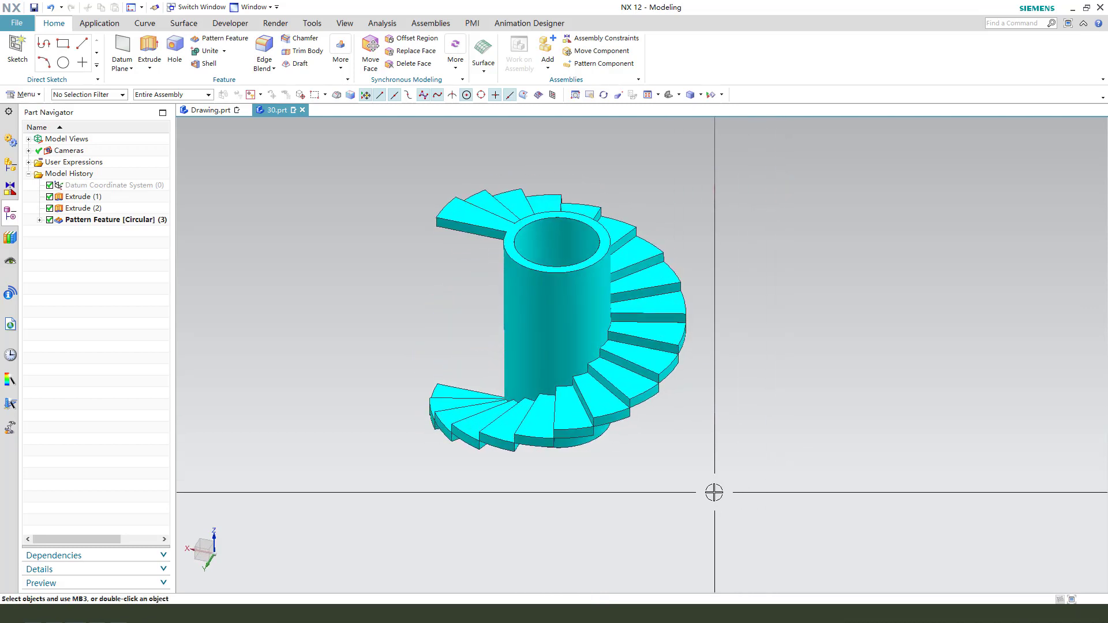
middle_drag(715, 492, 801, 499)
key(ctrl+j)
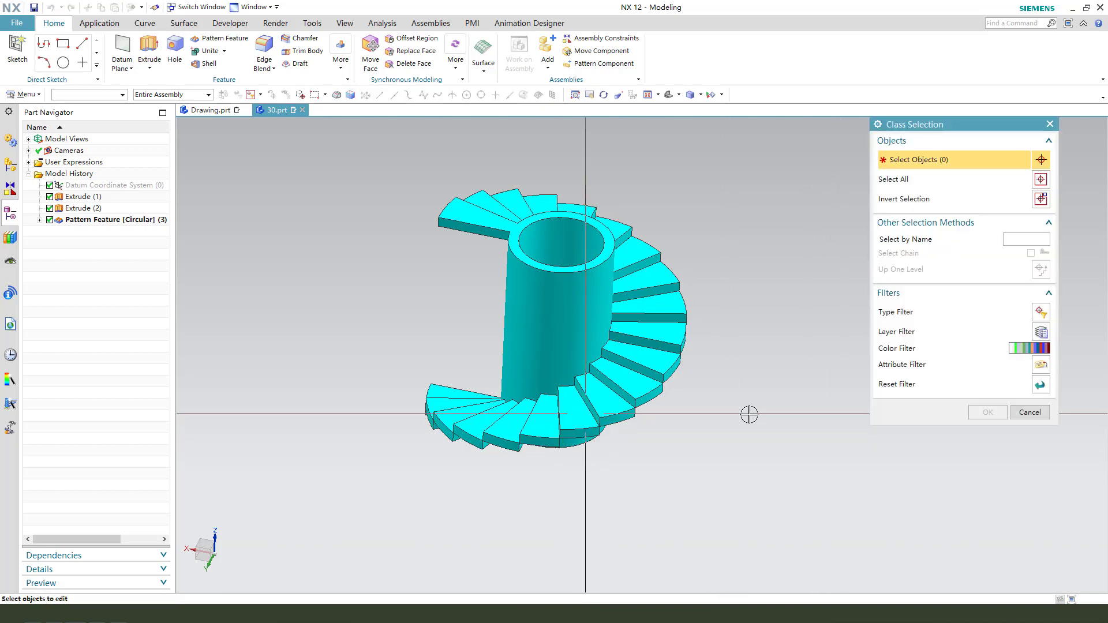
click(95, 95)
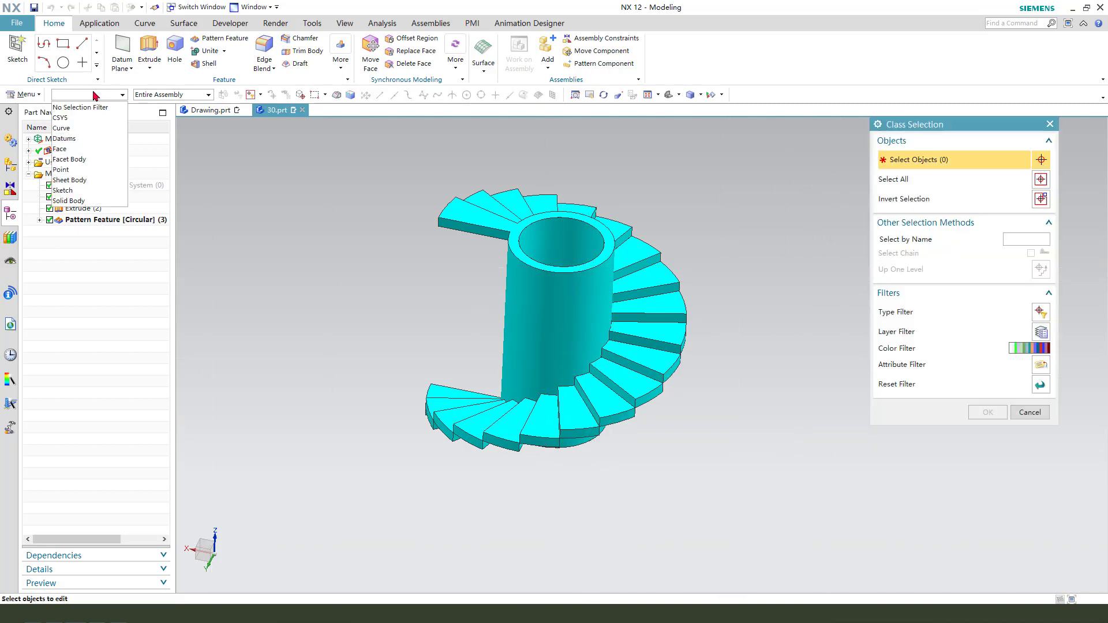
click(91, 149)
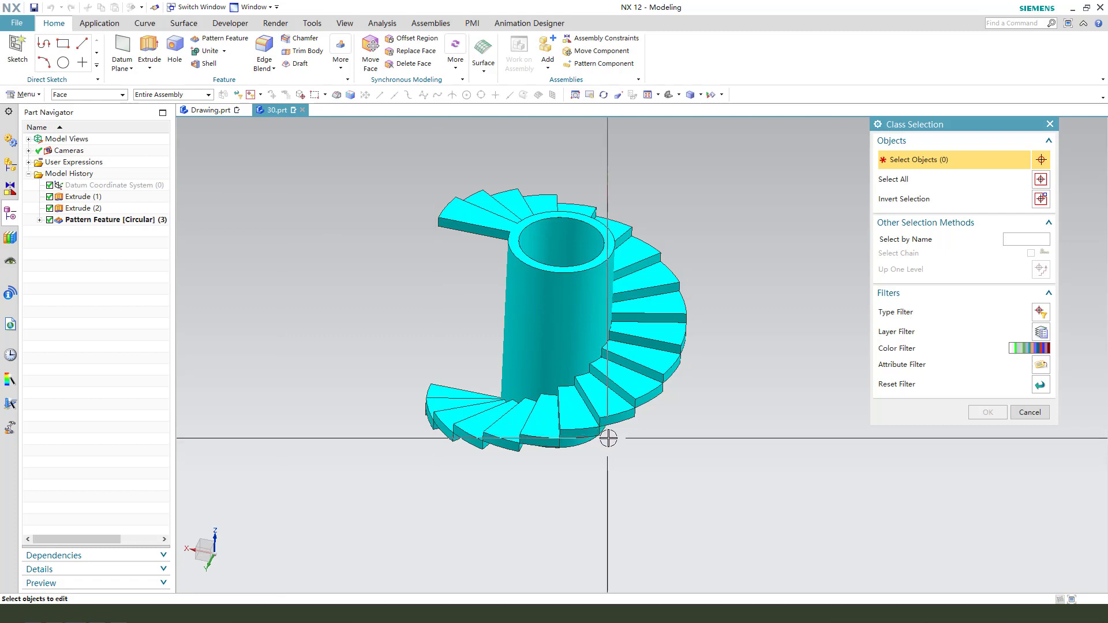
middle_drag(445, 442, 531, 454)
click(507, 461)
click(545, 453)
click(580, 441)
click(606, 427)
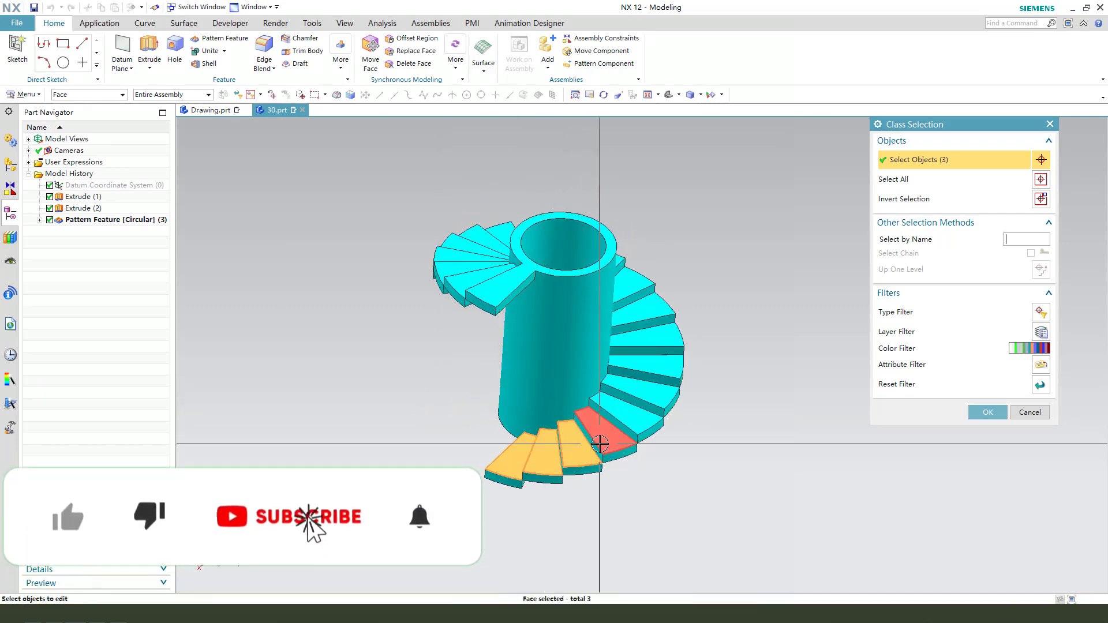
click(623, 413)
click(640, 387)
click(647, 362)
click(648, 334)
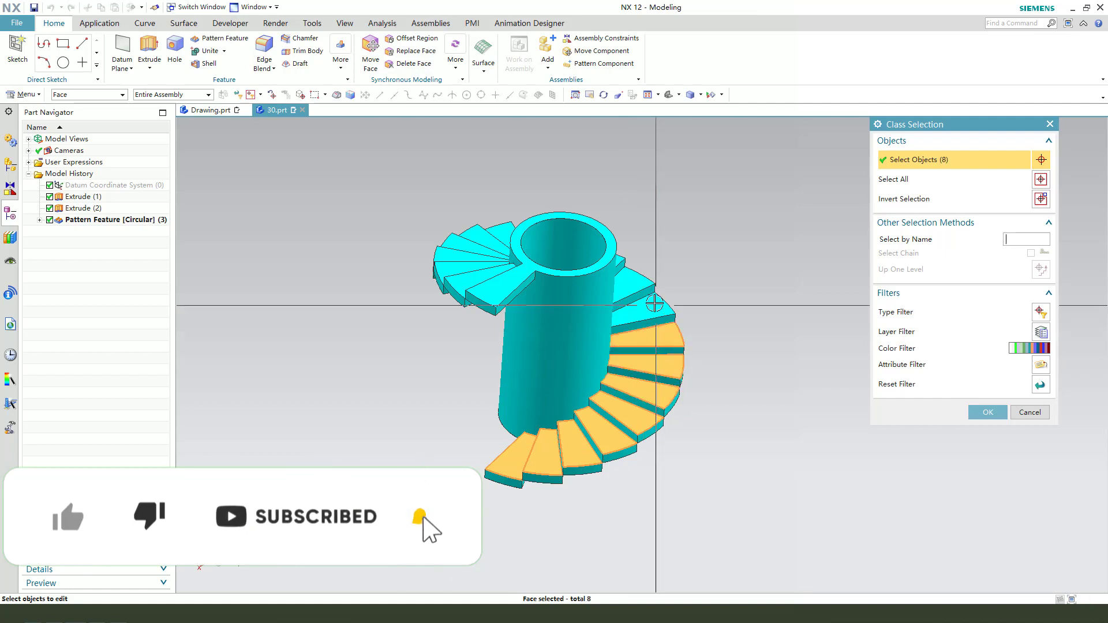
click(643, 304)
middle_drag(722, 347, 663, 387)
click(654, 323)
click(648, 288)
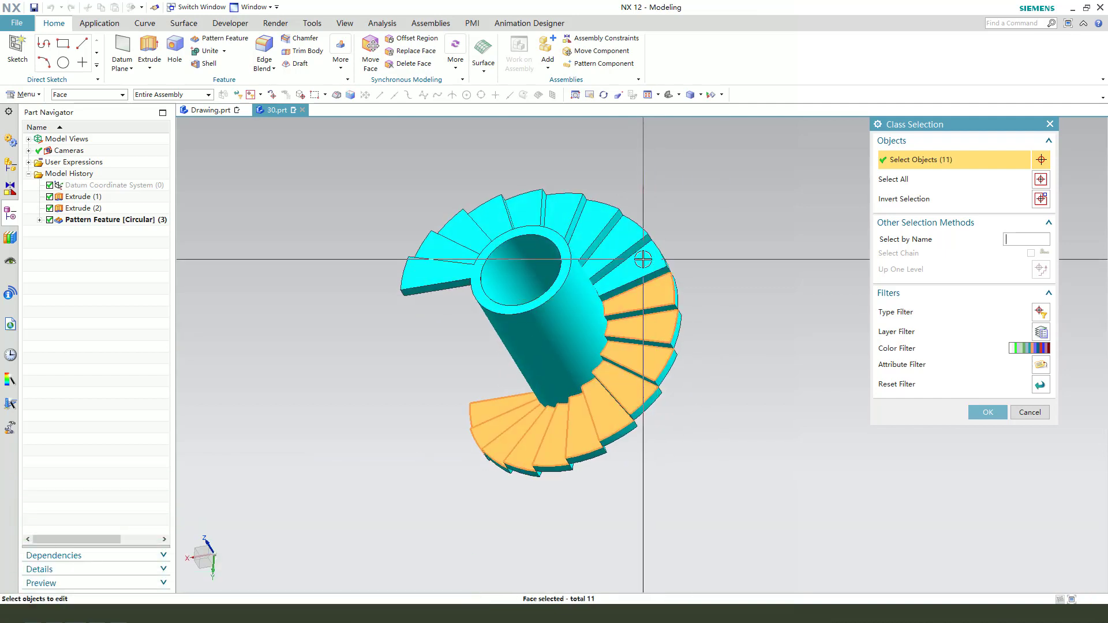
click(640, 257)
click(600, 218)
click(554, 209)
click(522, 208)
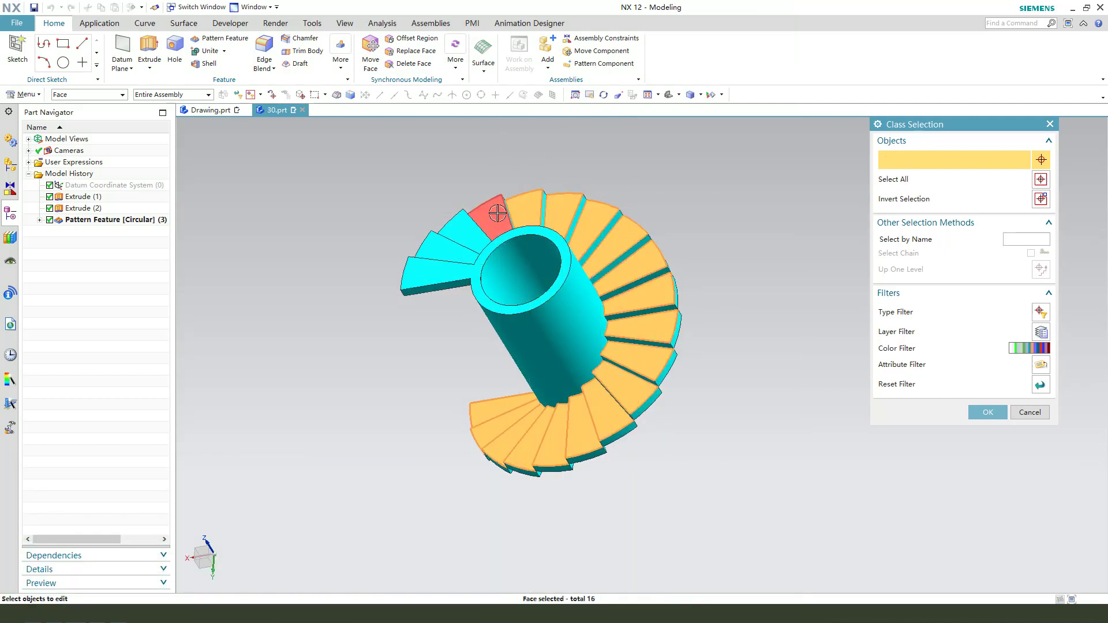
click(487, 218)
click(458, 229)
click(444, 247)
click(423, 274)
click(485, 296)
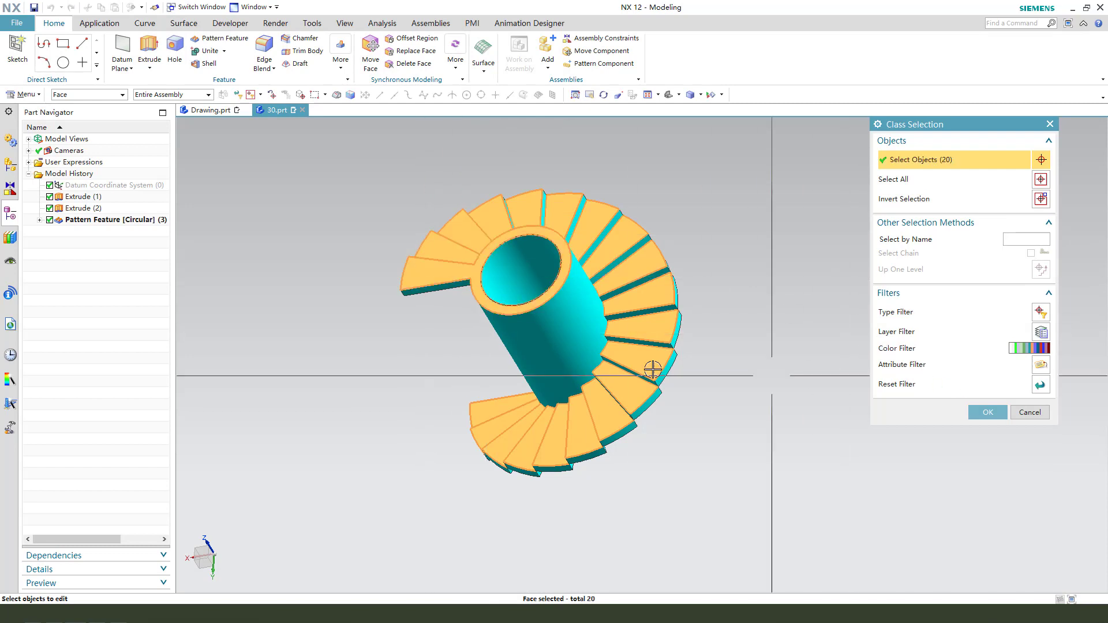
click(987, 412)
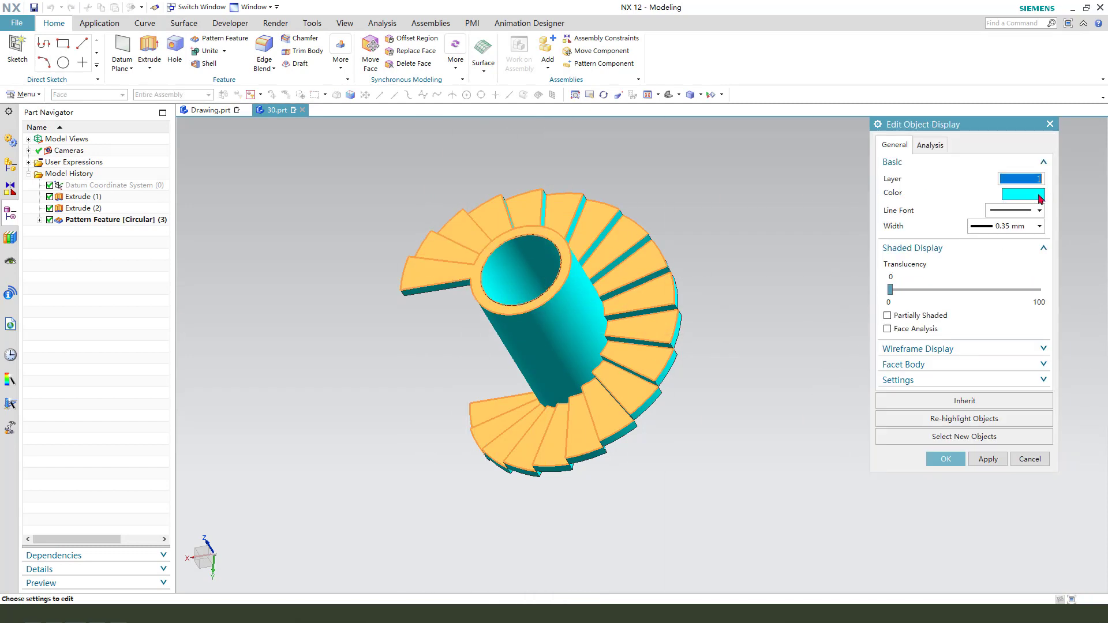
click(1039, 198)
click(916, 155)
middle_click(796, 284)
middle_click(794, 316)
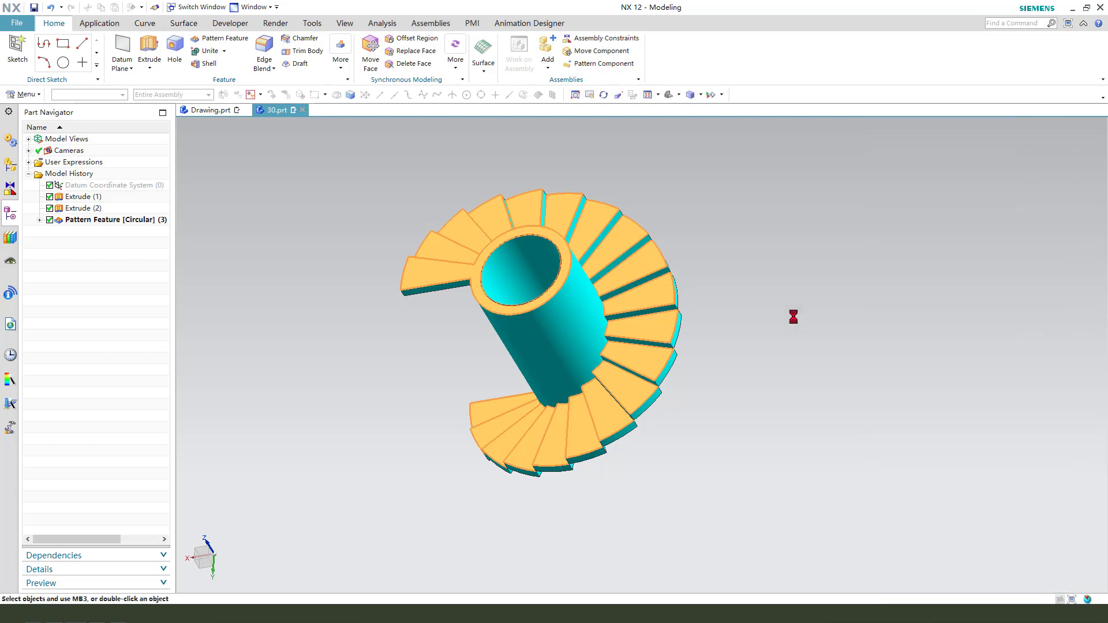